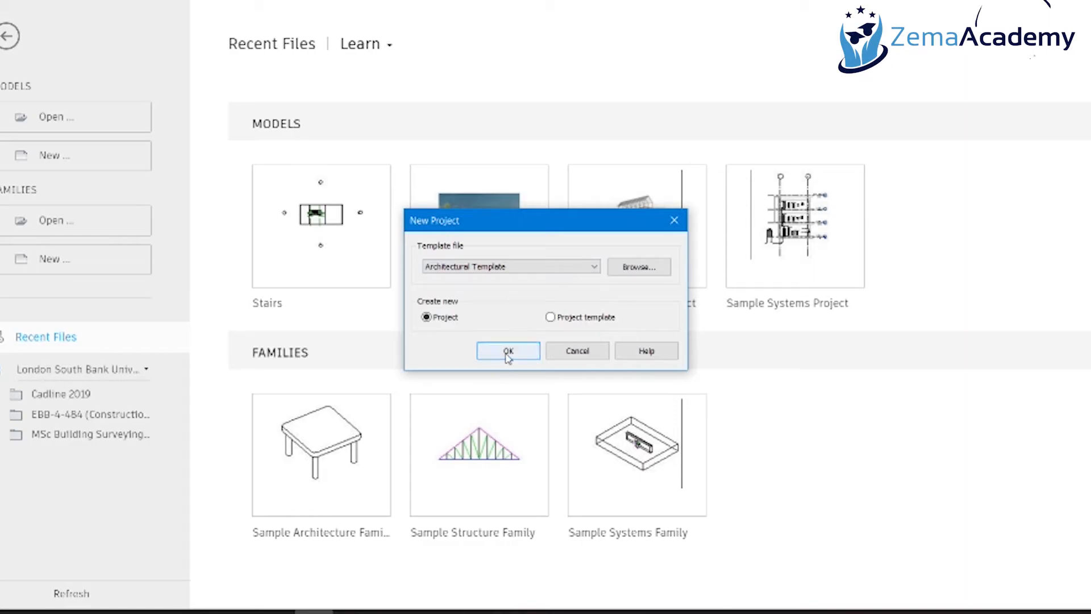
# Create a new project from the Architectural Template and open its West elevation view
pyautogui.click(507, 352)
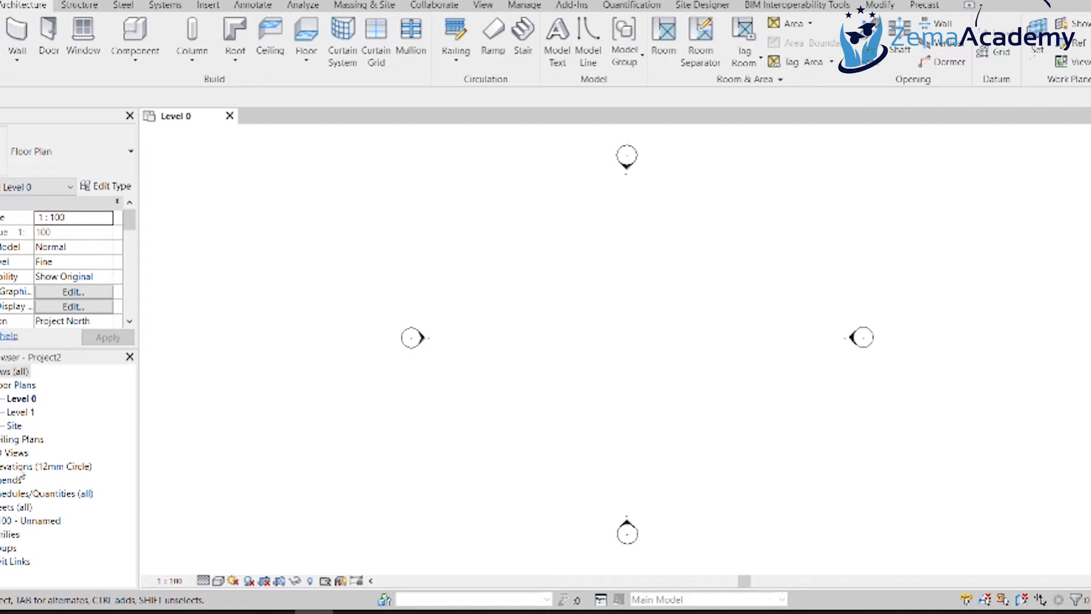
pyautogui.click(1, 467)
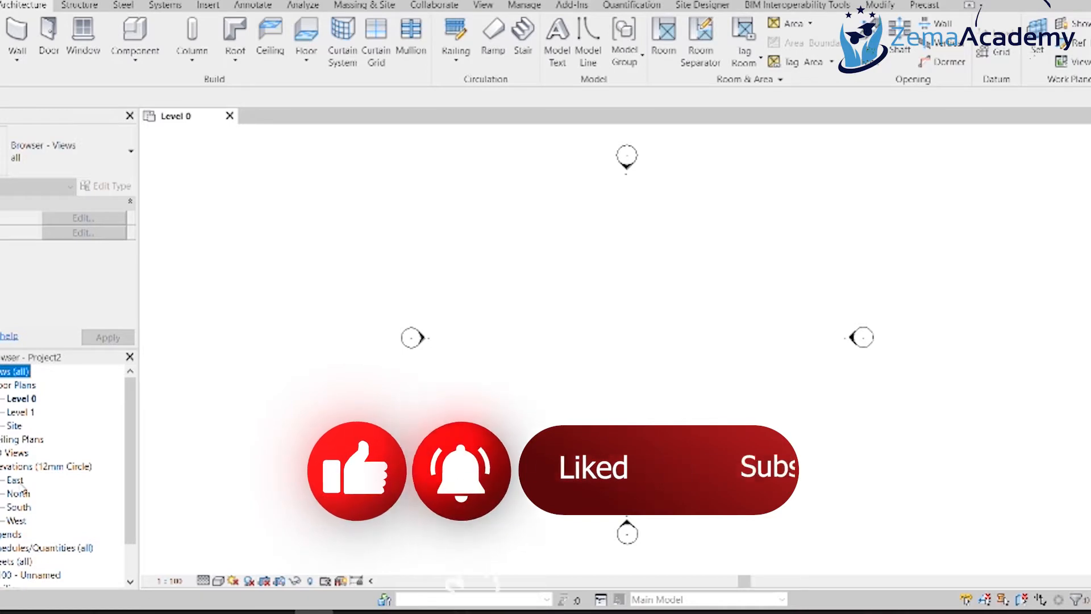
pyautogui.doubleClick(17, 520)
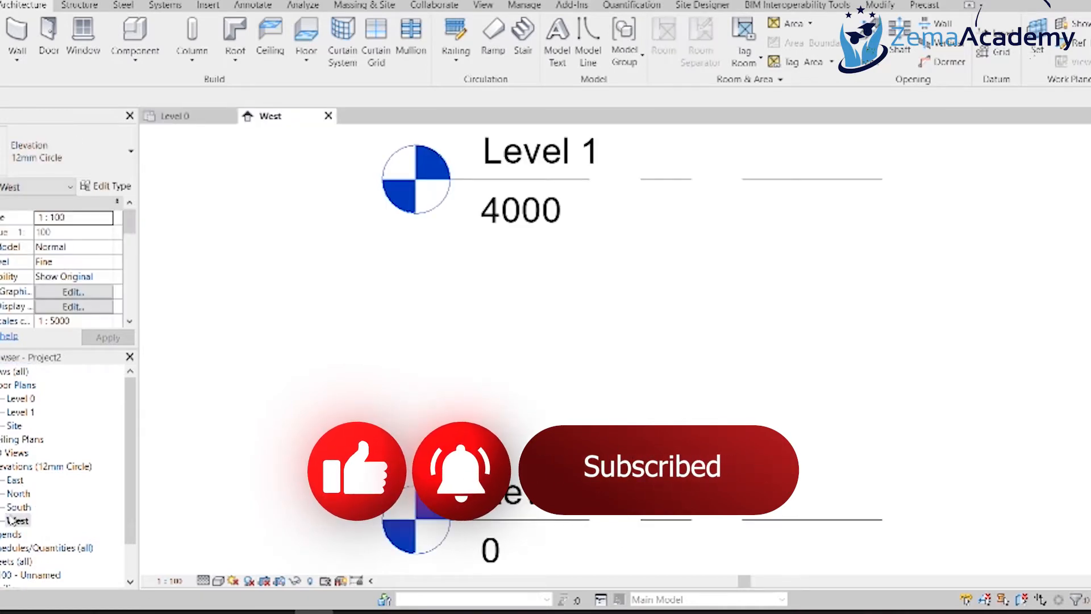
pyautogui.scroll(-2, 487, 273)
pyautogui.scroll(-1, 701, 307)
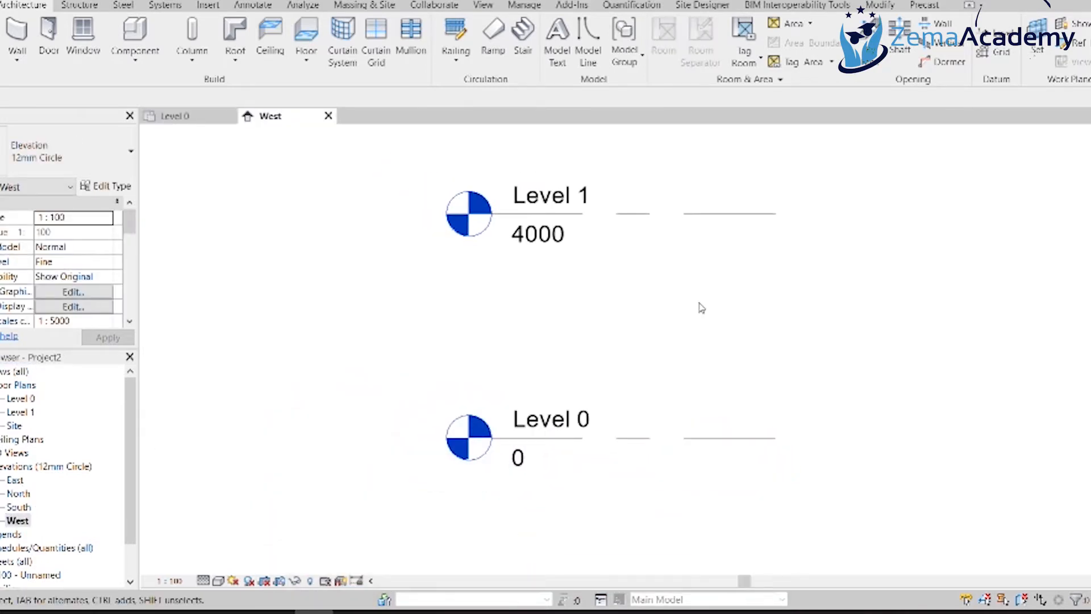
# Open the East elevation view with both existing levels in sight
pyautogui.doubleClick(15, 480)
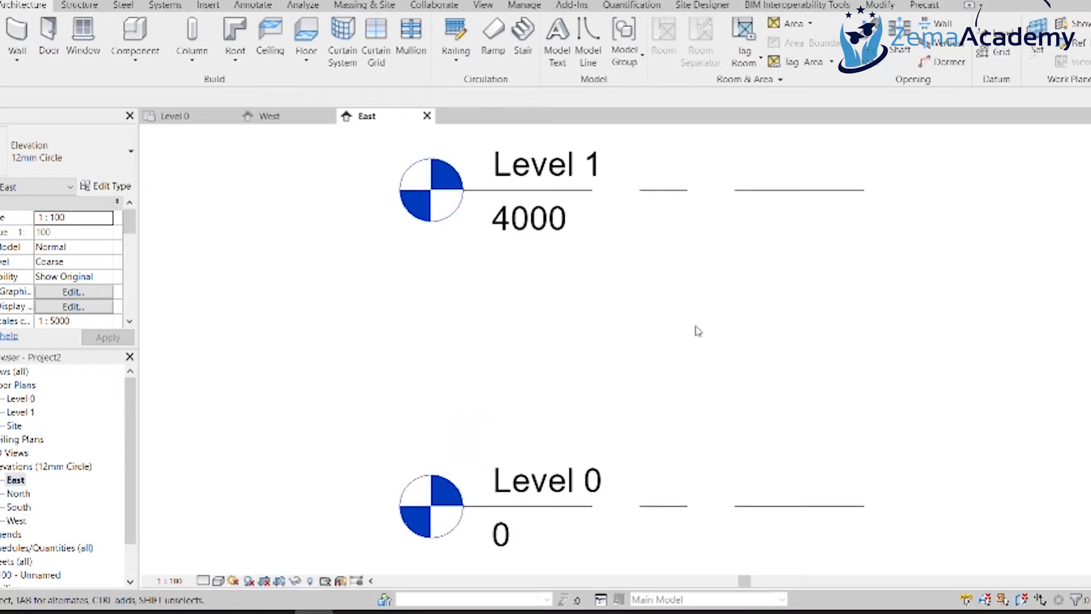
pyautogui.scroll(-1, 694, 349)
pyautogui.scroll(-2, 694, 348)
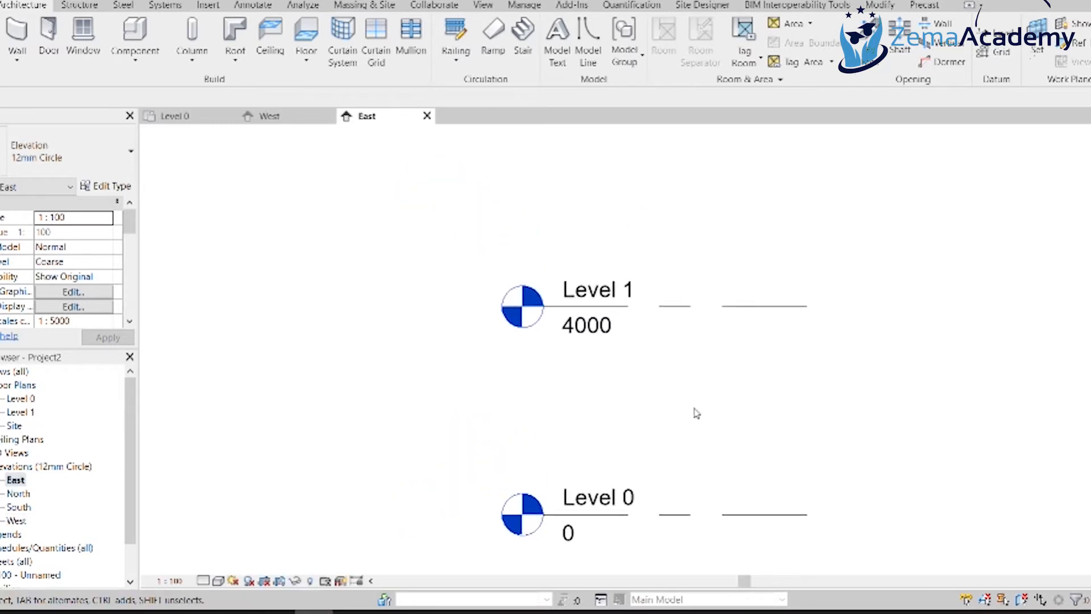
pyautogui.scroll(-1, 695, 410)
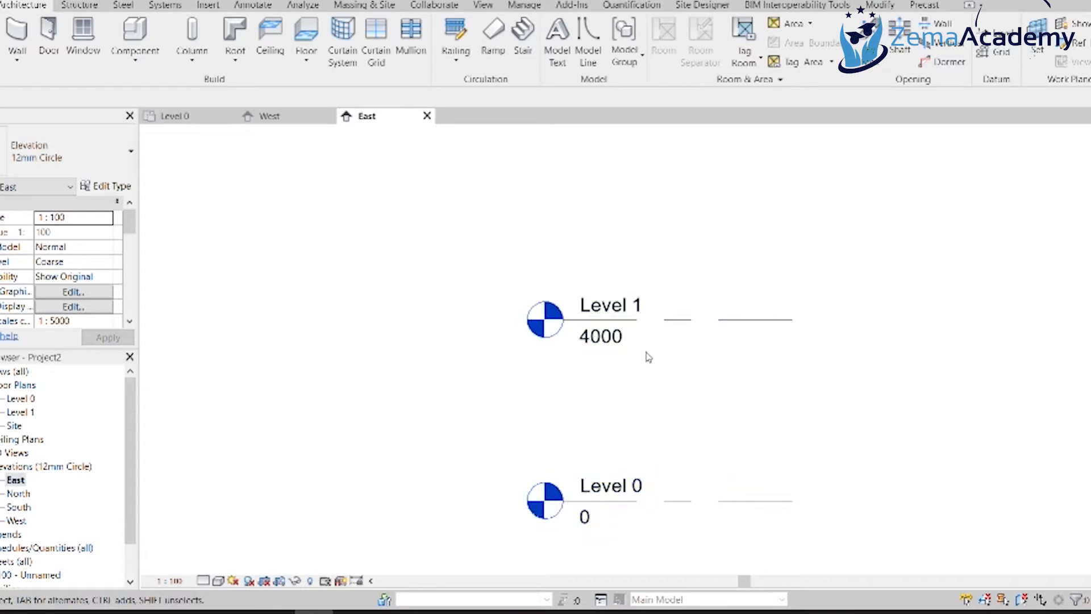
pyautogui.moveTo(852, 384); pyautogui.dragTo(771, 415, button='middle')
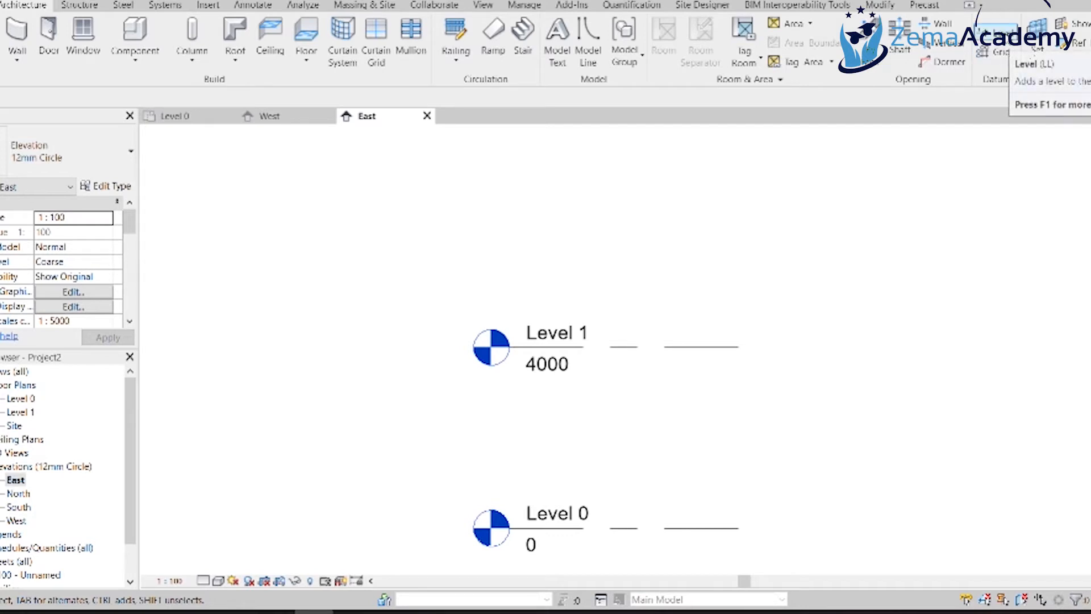
# Add a level above Level 1 by picking its line with an offset of 3000
pyautogui.click(1035, 40)
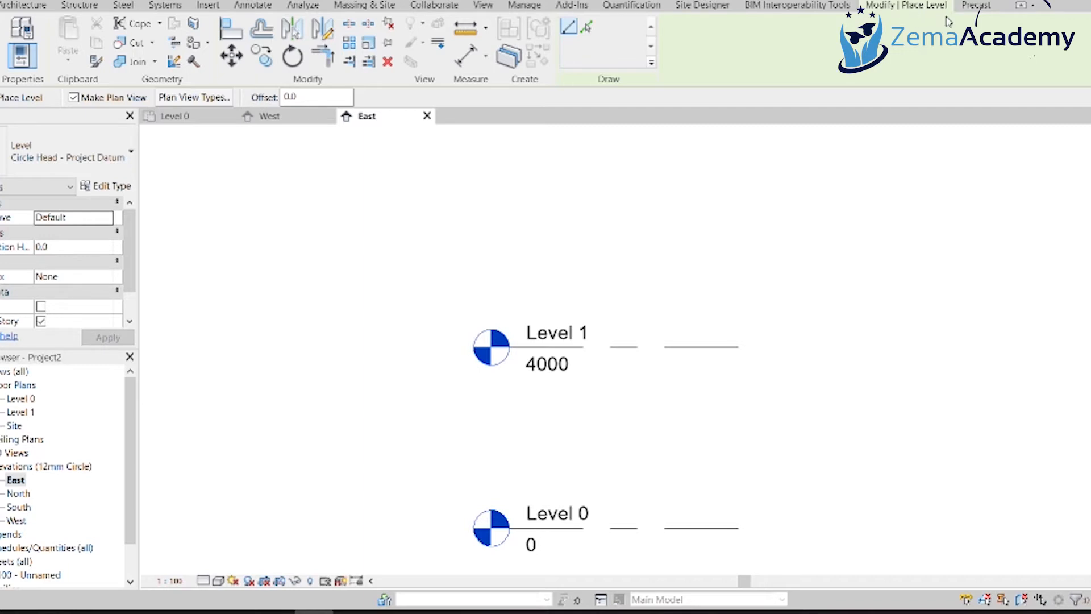
pyautogui.click(587, 29)
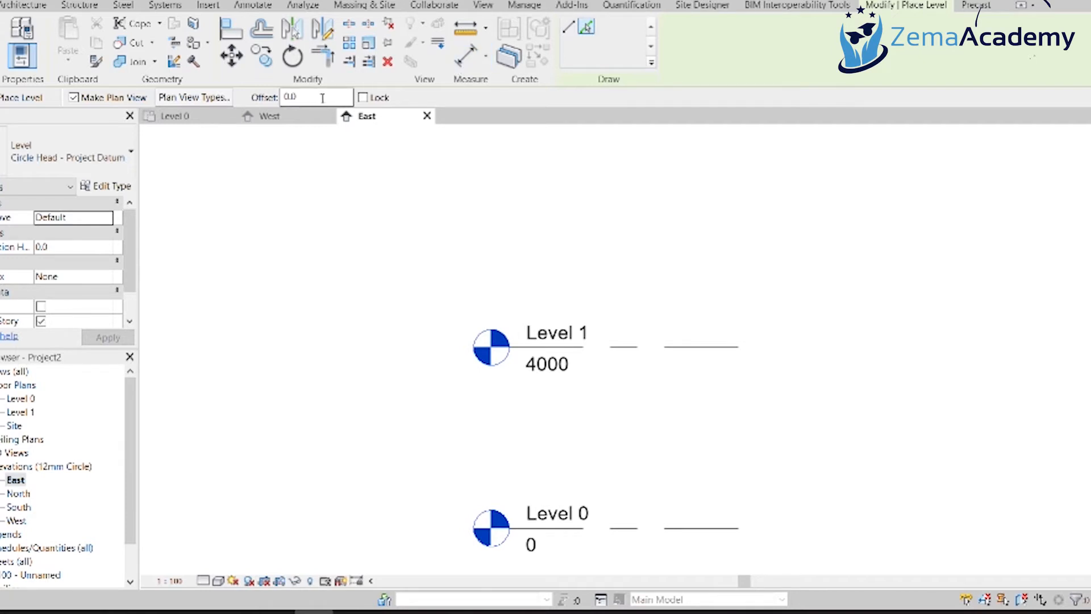
pyautogui.moveTo(323, 98); pyautogui.dragTo(274, 103)
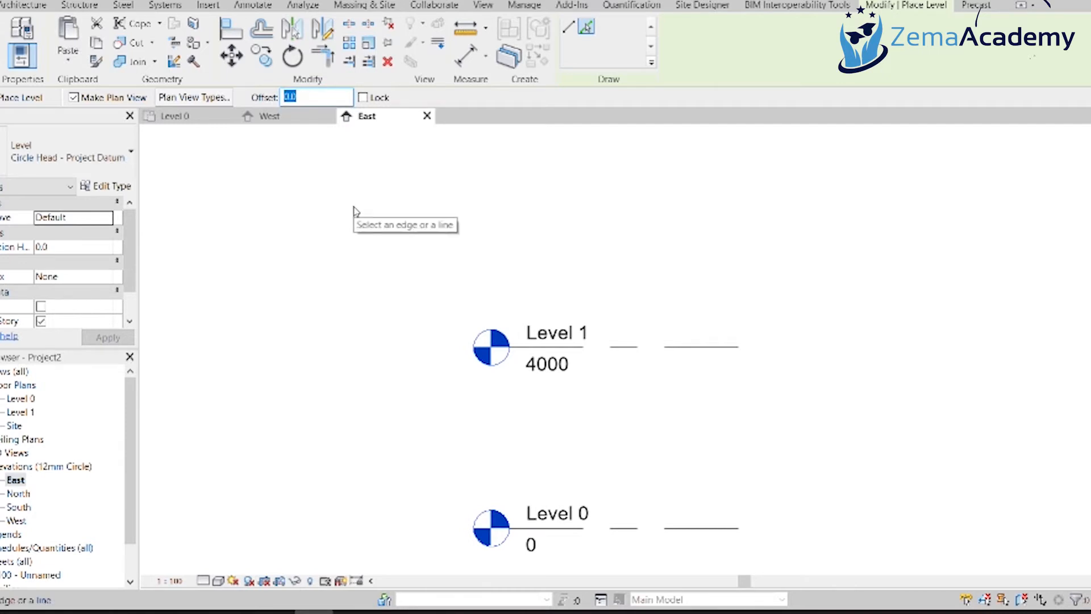
pyautogui.write('3000')
pyautogui.press('Return')
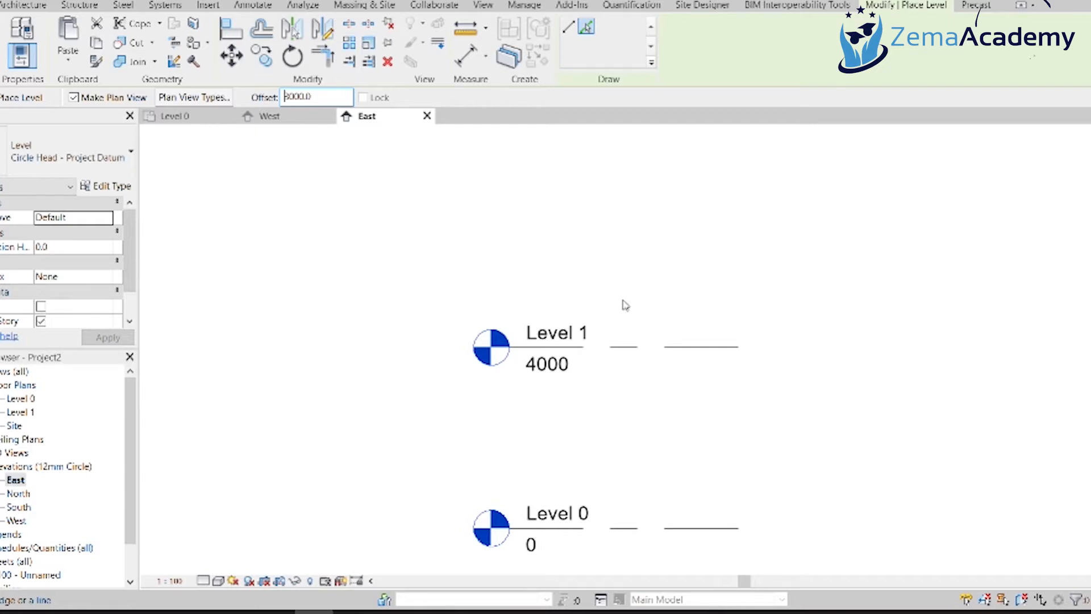
pyautogui.click(620, 347)
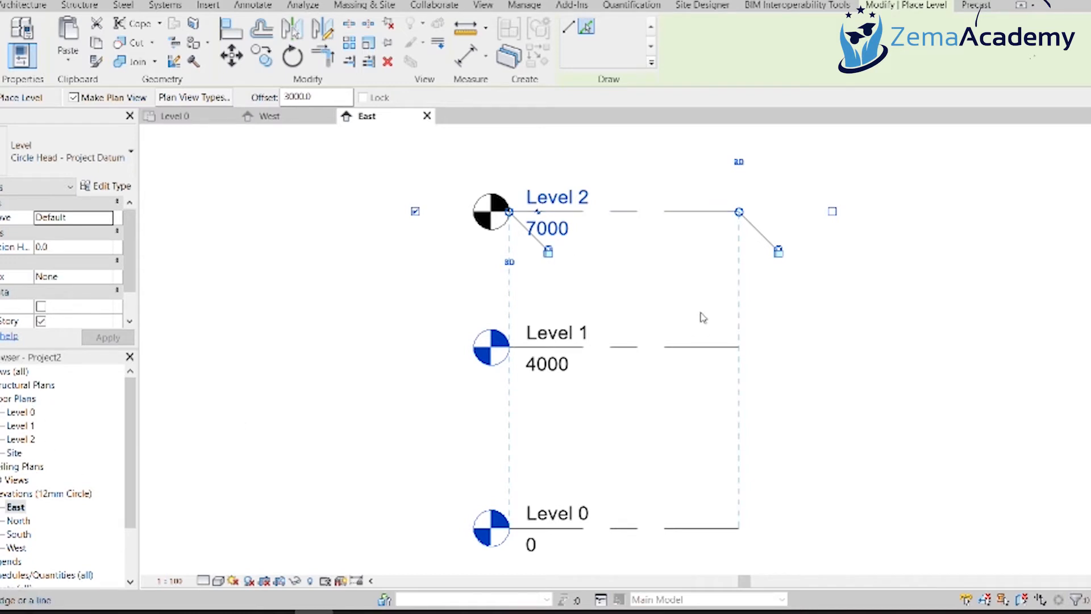
# Add another level at the same 3000 offset above Level 2 and finish placing levels
pyautogui.scroll(-1, 687, 321)
pyautogui.scroll(-1, 690, 318)
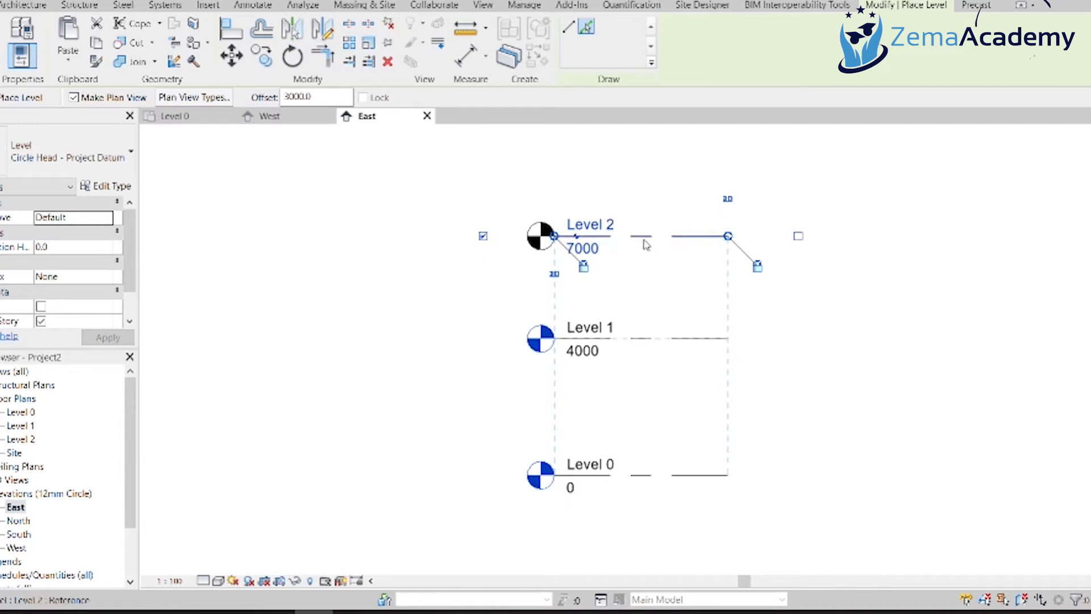
pyautogui.moveTo(667, 273); pyautogui.dragTo(571, 349, button='middle')
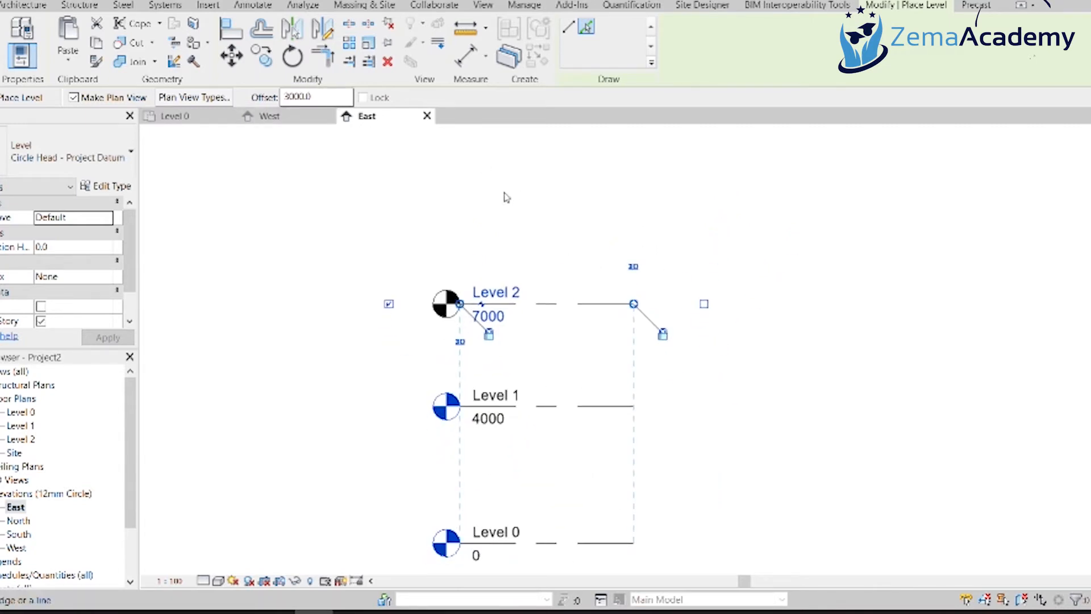
pyautogui.click(582, 304)
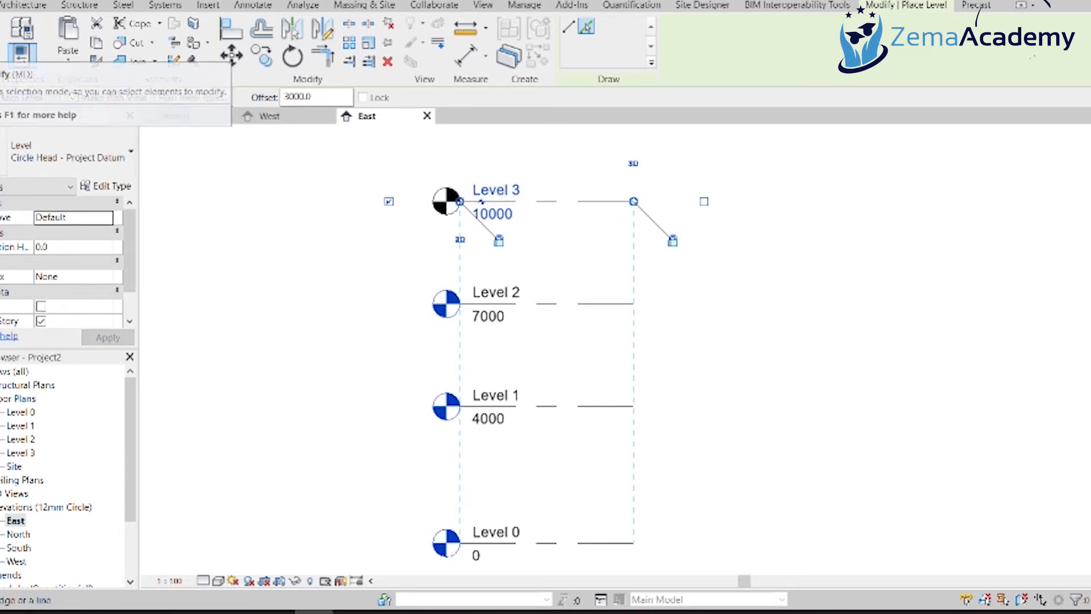
pyautogui.click(21, 34)
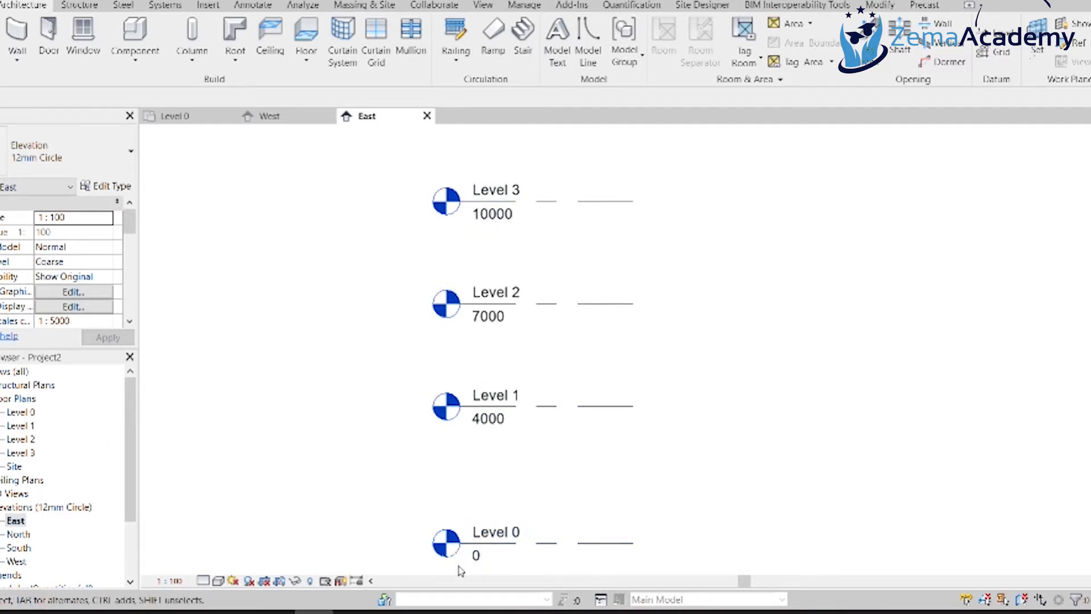
# Rename Level 0 as "00 - FOUNDATION"
pyautogui.moveTo(646, 512); pyautogui.dragTo(690, 467, button='middle')
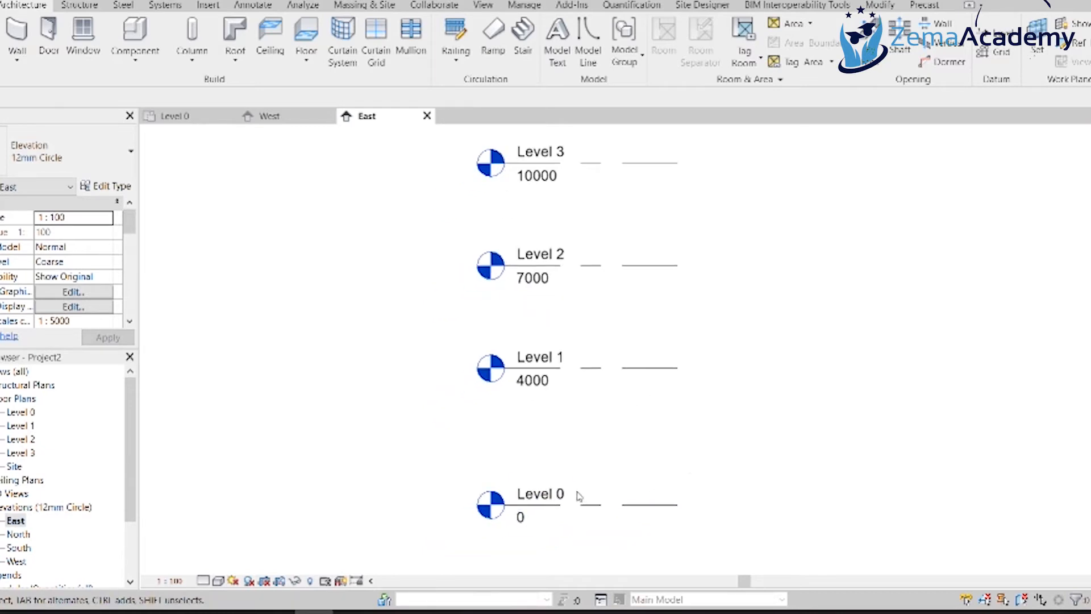
pyautogui.doubleClick(545, 494)
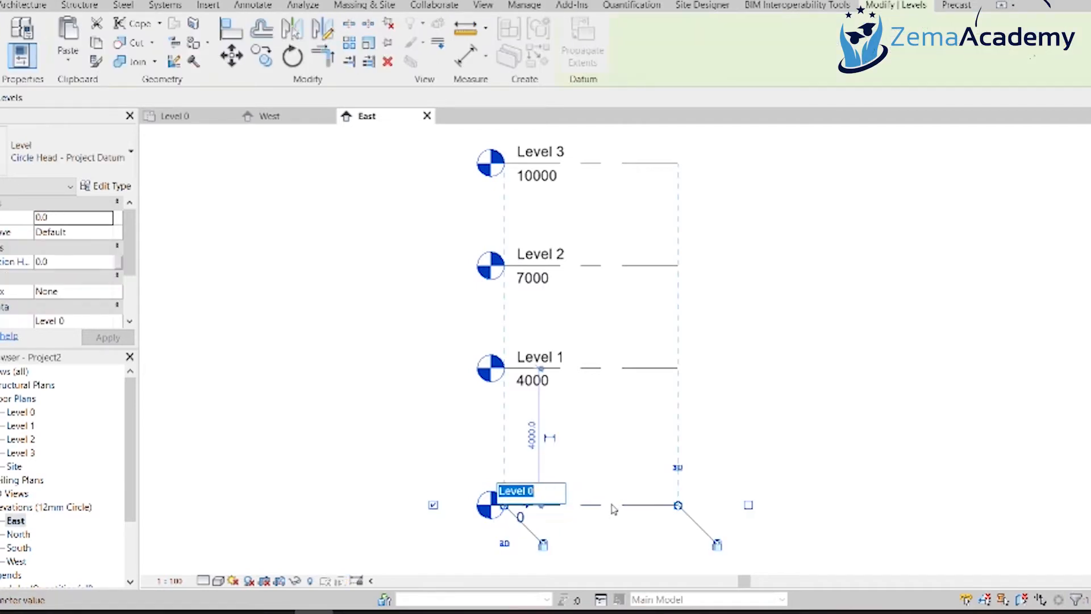
pyautogui.write('00')
pyautogui.write(' - FOUNDATION')
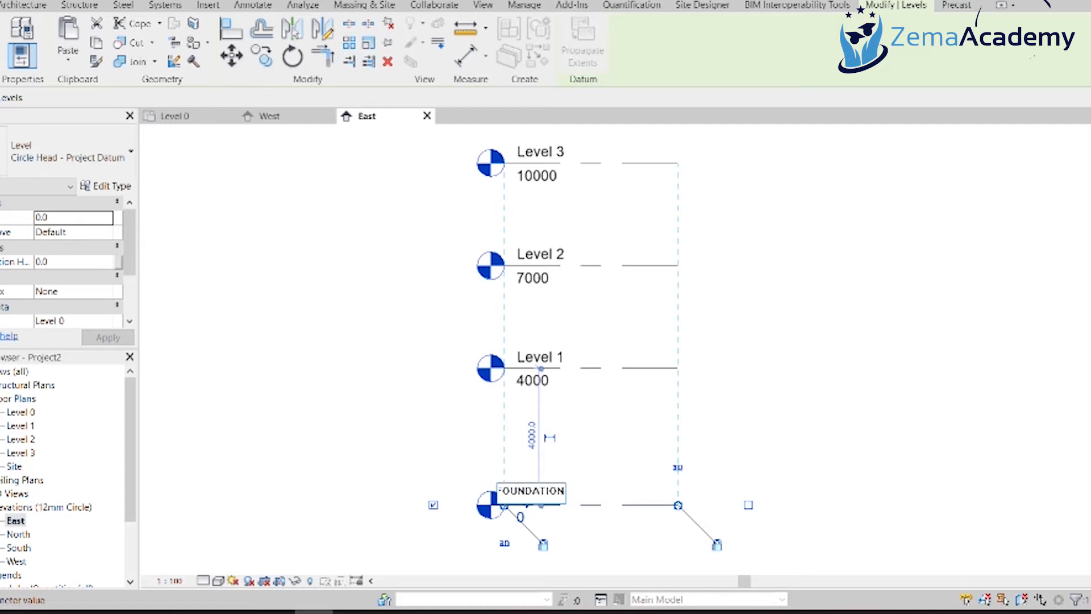
pyautogui.press('Return')
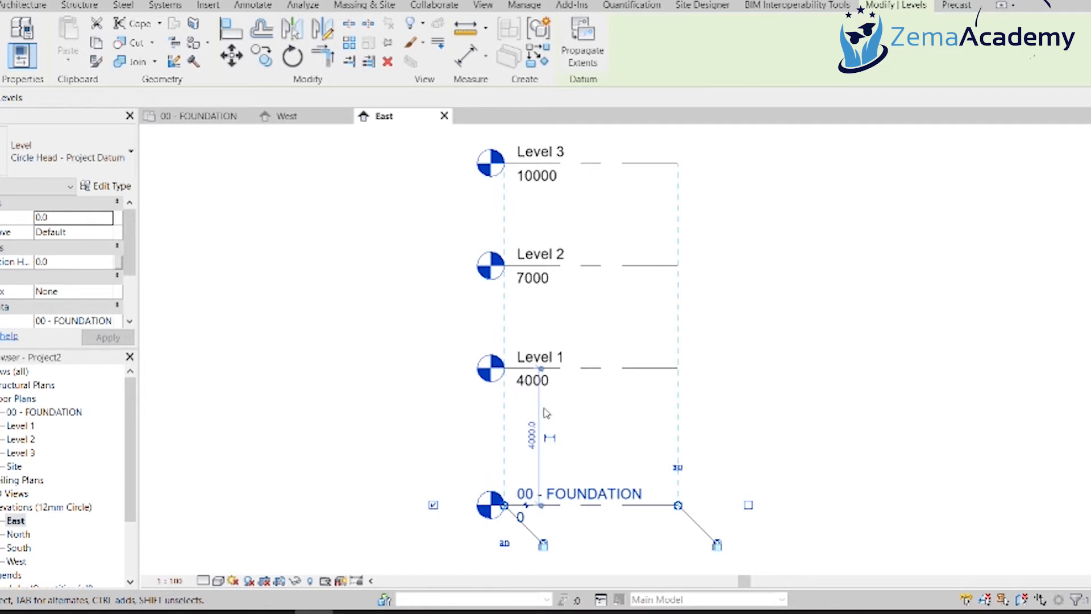
# Rename Level 1 as "01 - GROUND FLOOR"
pyautogui.doubleClick(560, 357)
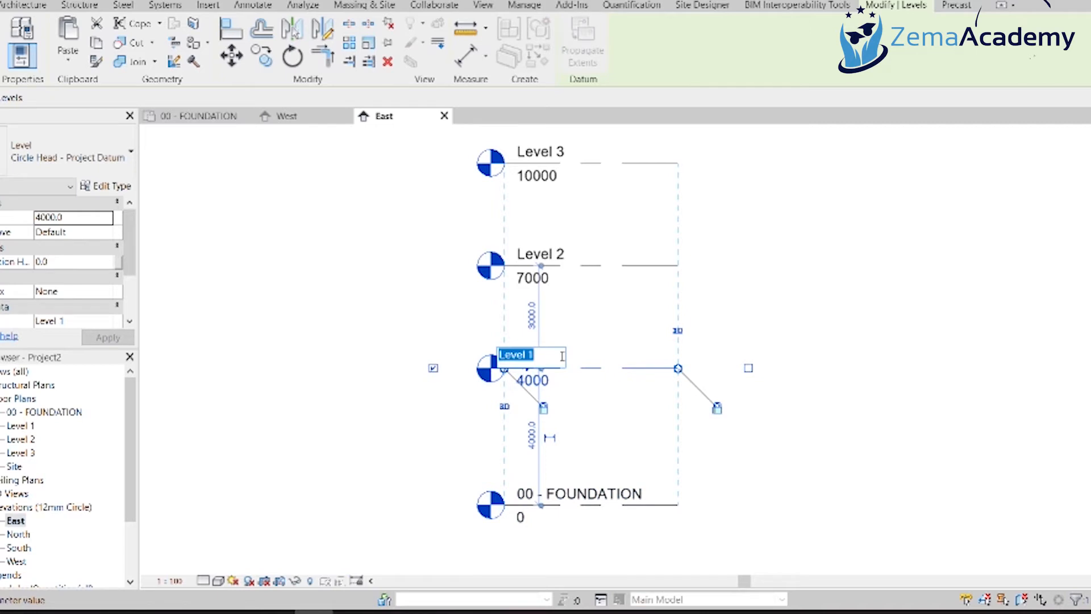
pyautogui.write('01 - GROUND')
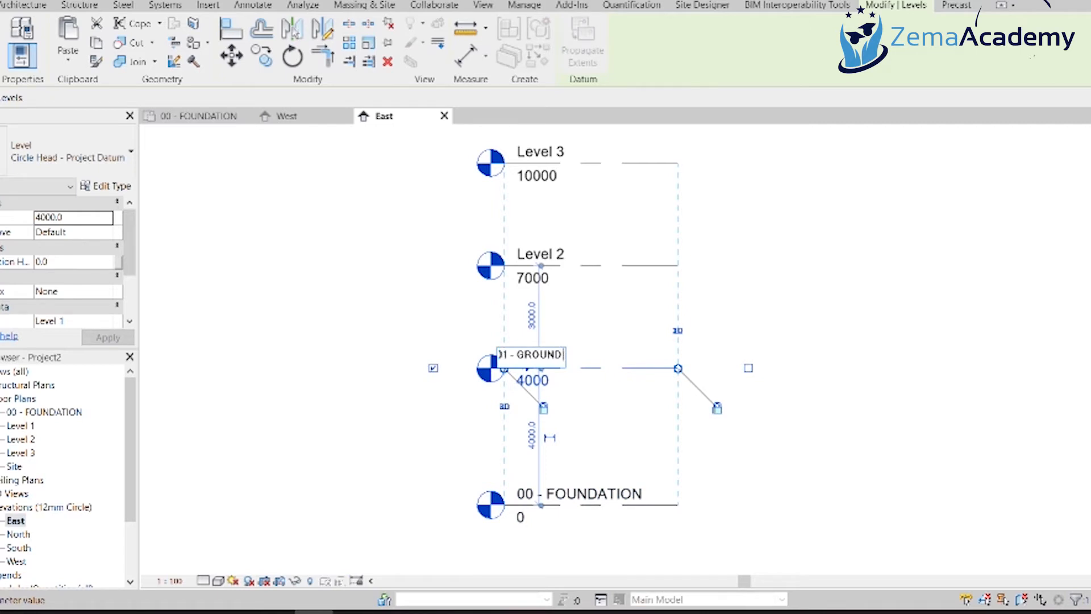
pyautogui.write(' FLOOR')
pyautogui.press('Return')
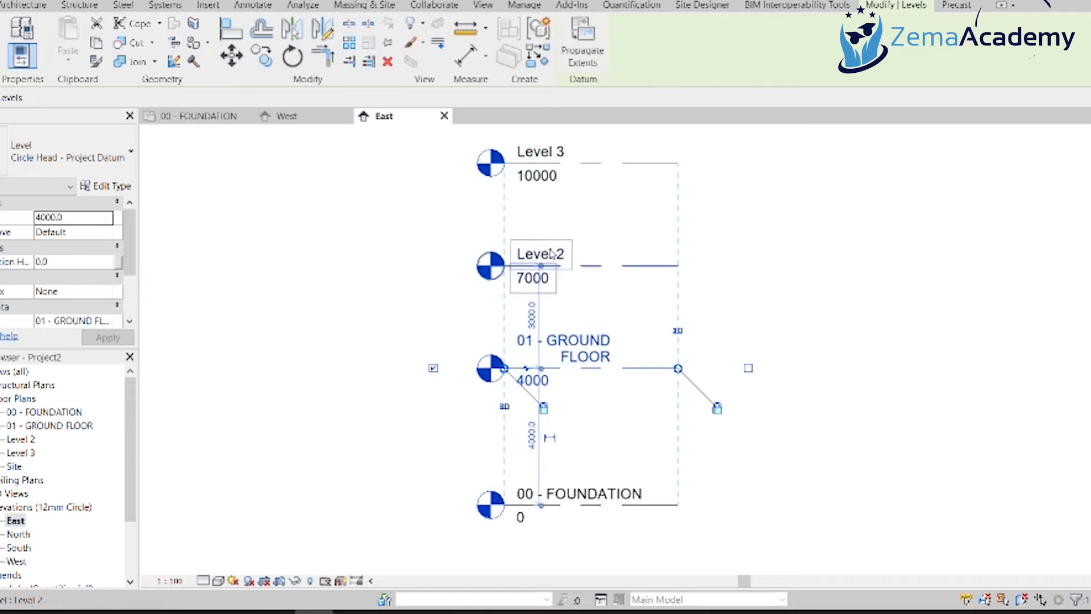
# Rename Level 2 as "02 - FIRST LEVEL"
pyautogui.doubleClick(552, 254)
pyautogui.write('02')
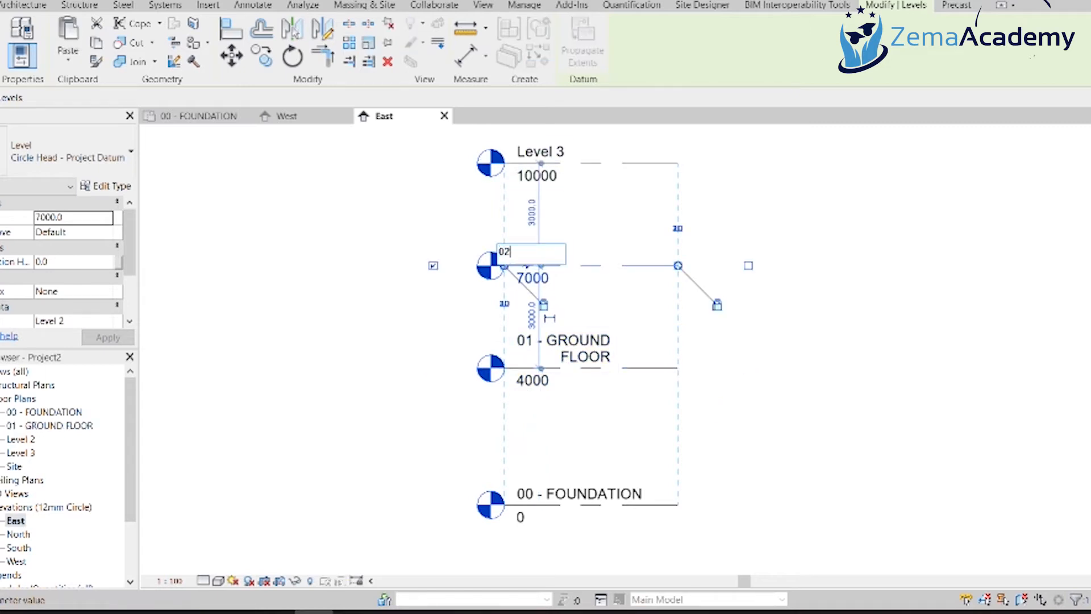
pyautogui.write(' - FIRST')
pyautogui.write(' LEVEL')
pyautogui.press('Return')
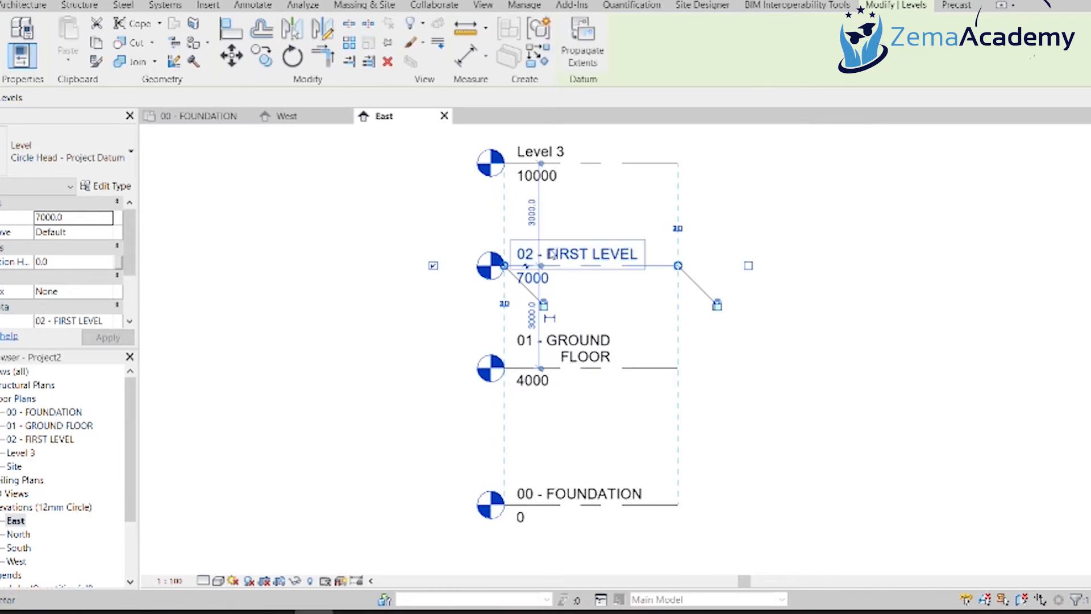
# Rename Level 3 as "03 - ROOF" and clear the selection
pyautogui.doubleClick(571, 156)
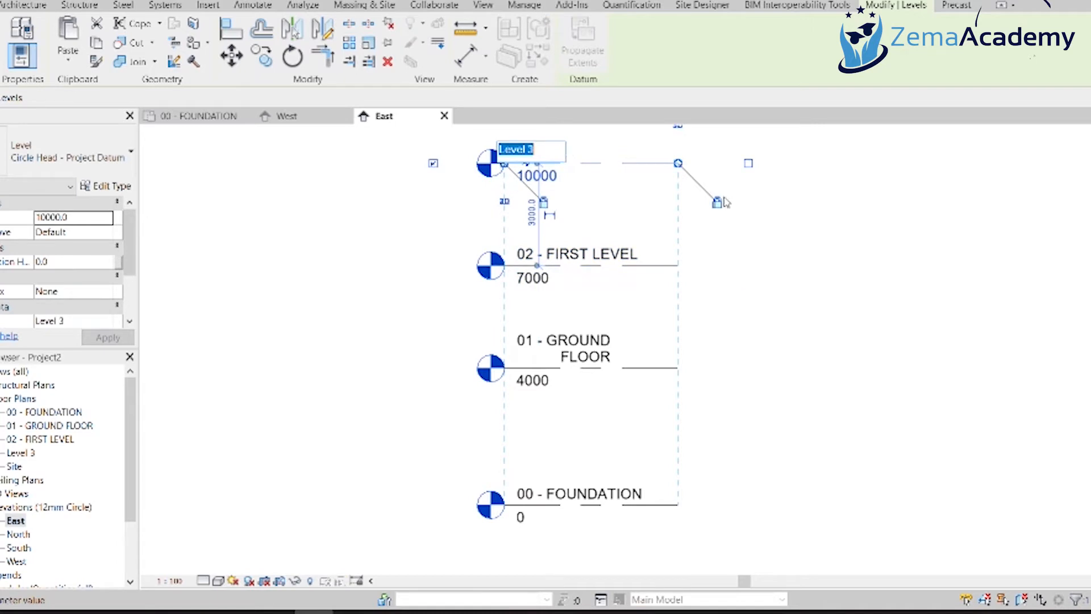
pyautogui.write('03 - ROOF')
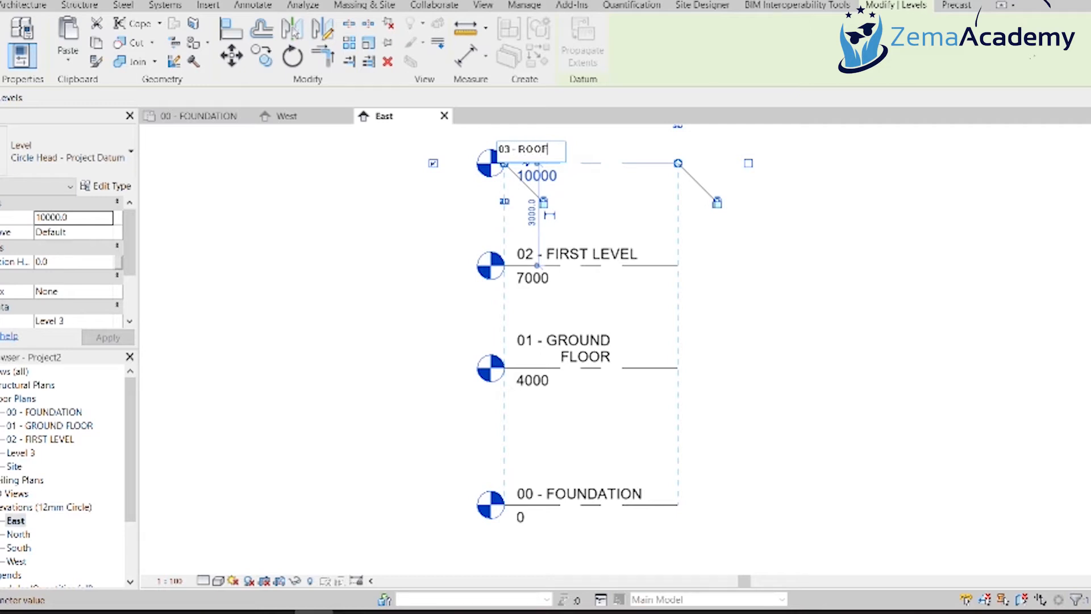
pyautogui.press('Return')
pyautogui.click(806, 367)
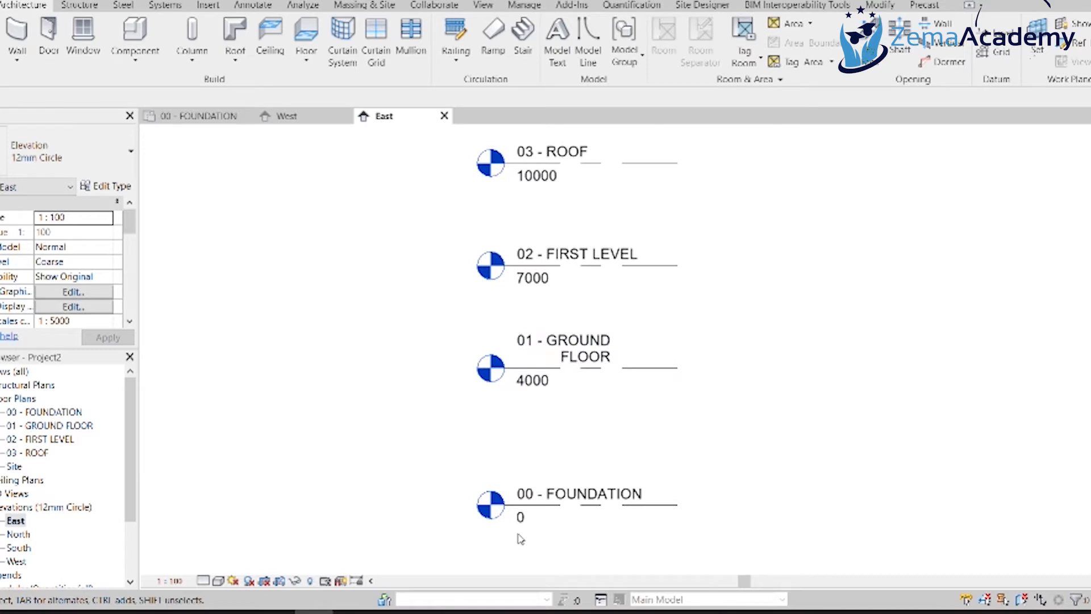
# Set the elevation of the 00 - FOUNDATION level to -2000
pyautogui.scroll(-1, 520, 534)
pyautogui.moveTo(652, 540); pyautogui.dragTo(644, 436, button='middle')
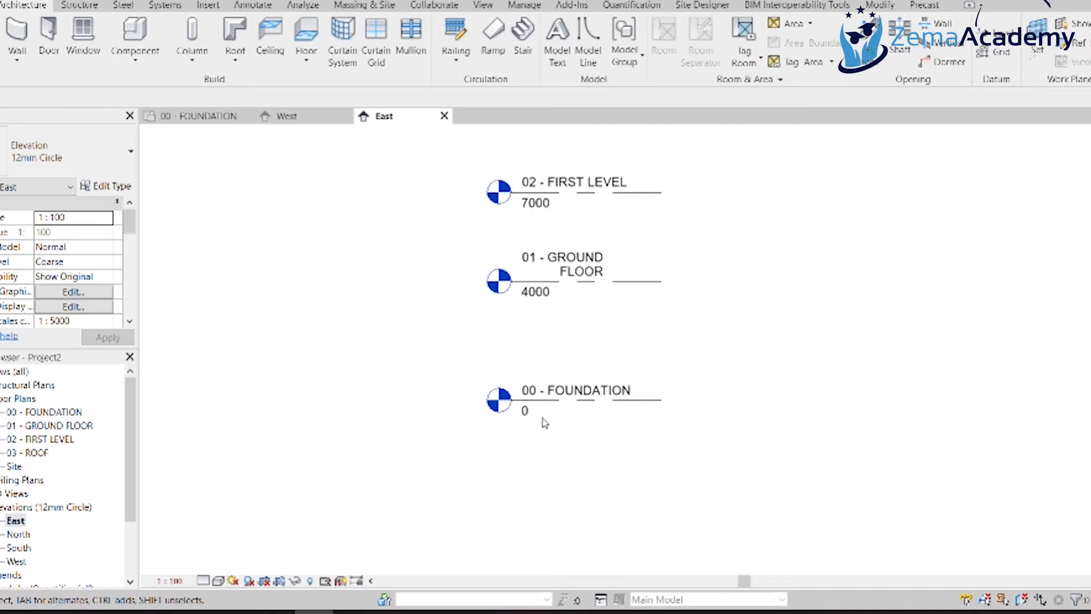
pyautogui.scroll(1, 554, 431)
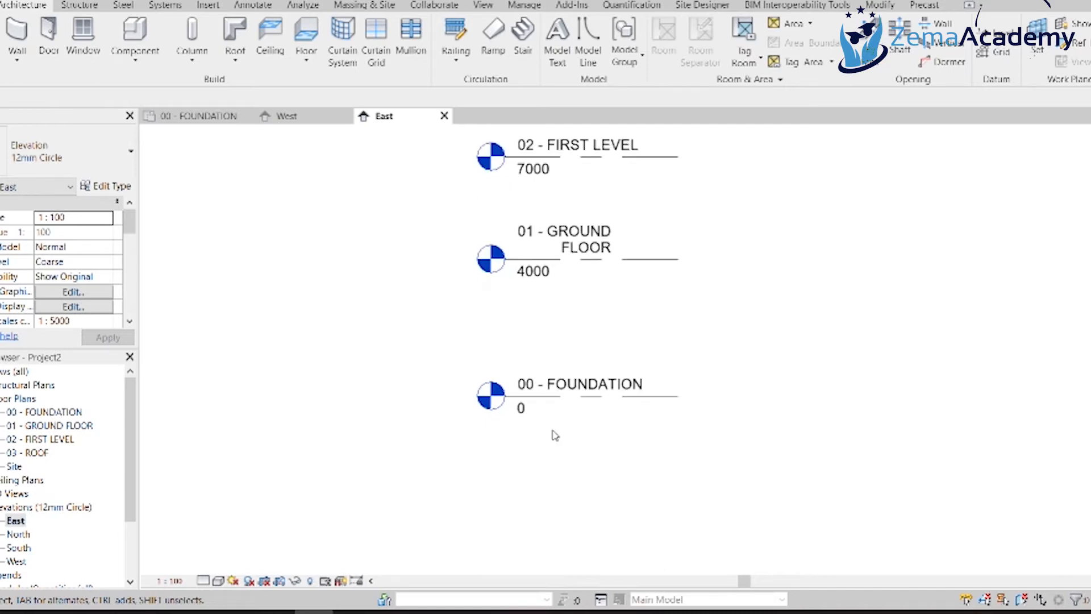
pyautogui.doubleClick(524, 416)
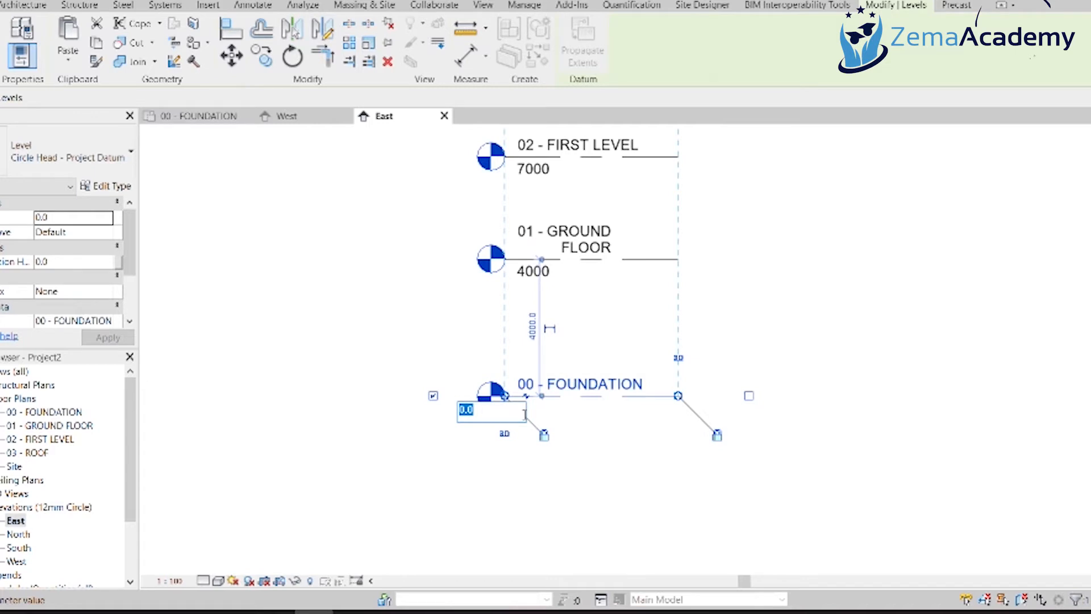
pyautogui.press('BackSpace')
pyautogui.press('Return')
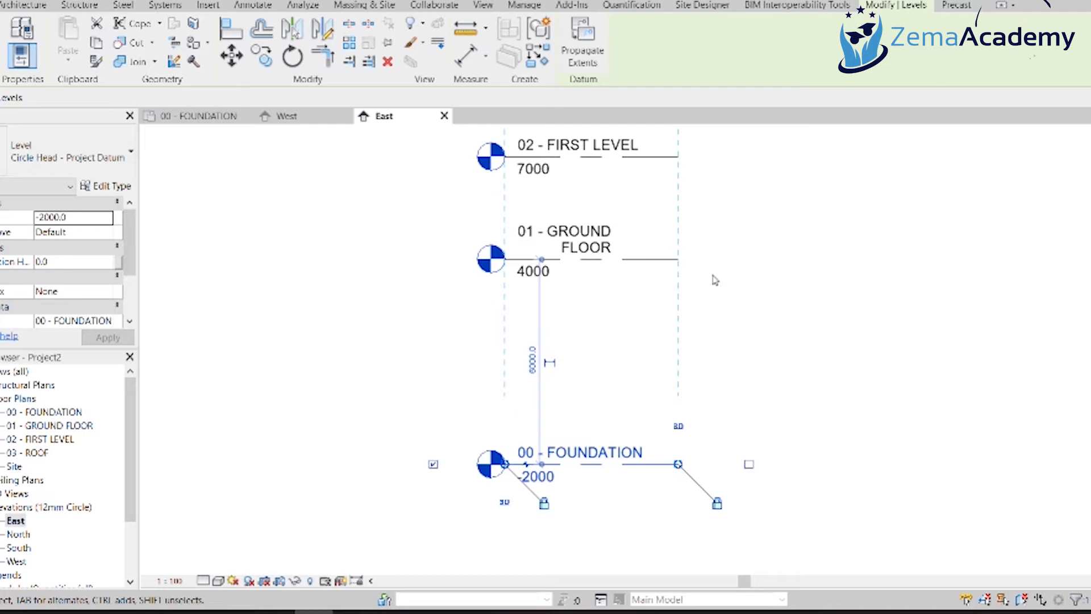
# Set the elevation of the 01 - GROUND FLOOR level to 0
pyautogui.click(541, 277)
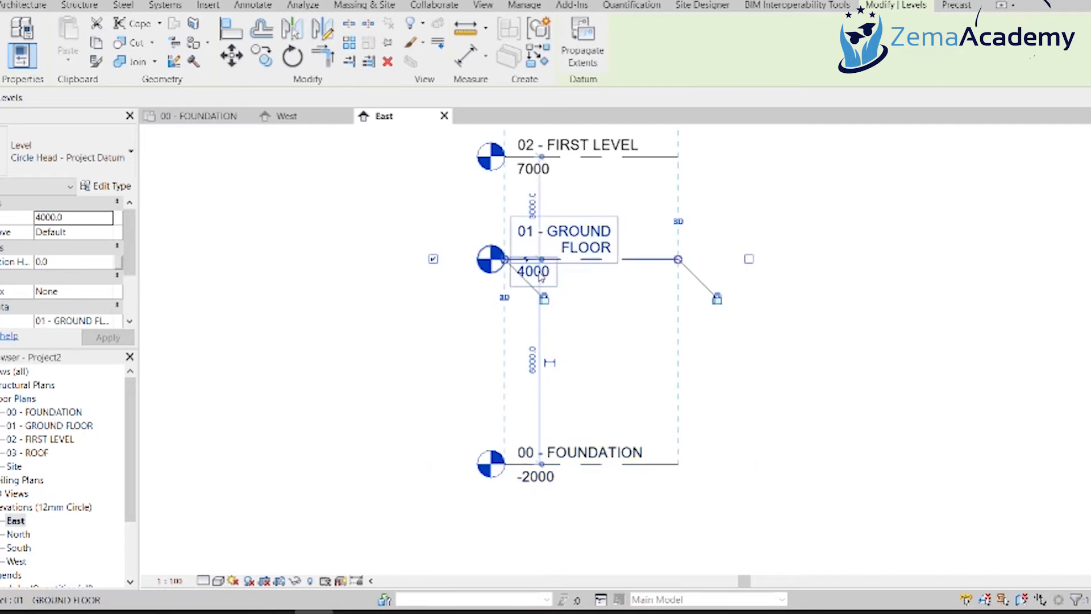
pyautogui.click(537, 272)
pyautogui.write('0')
pyautogui.press('Return')
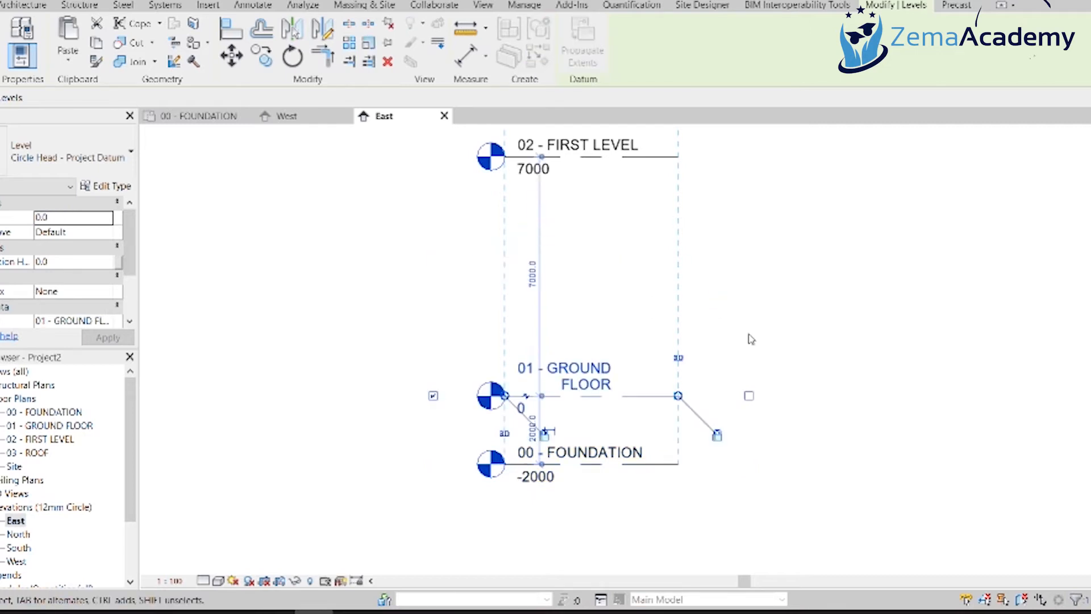
# Set the elevation of the 02 - FIRST LEVEL level to 2600
pyautogui.click(753, 325)
pyautogui.moveTo(601, 266); pyautogui.dragTo(553, 336, button='middle')
pyautogui.doubleClick(485, 244)
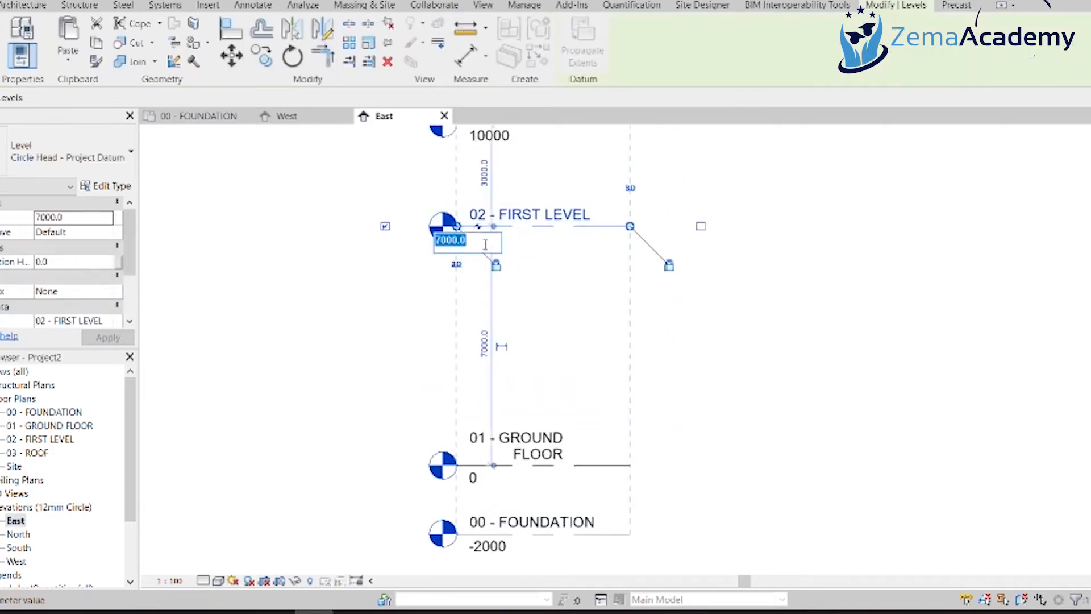
pyautogui.write('2600')
pyautogui.press('Return')
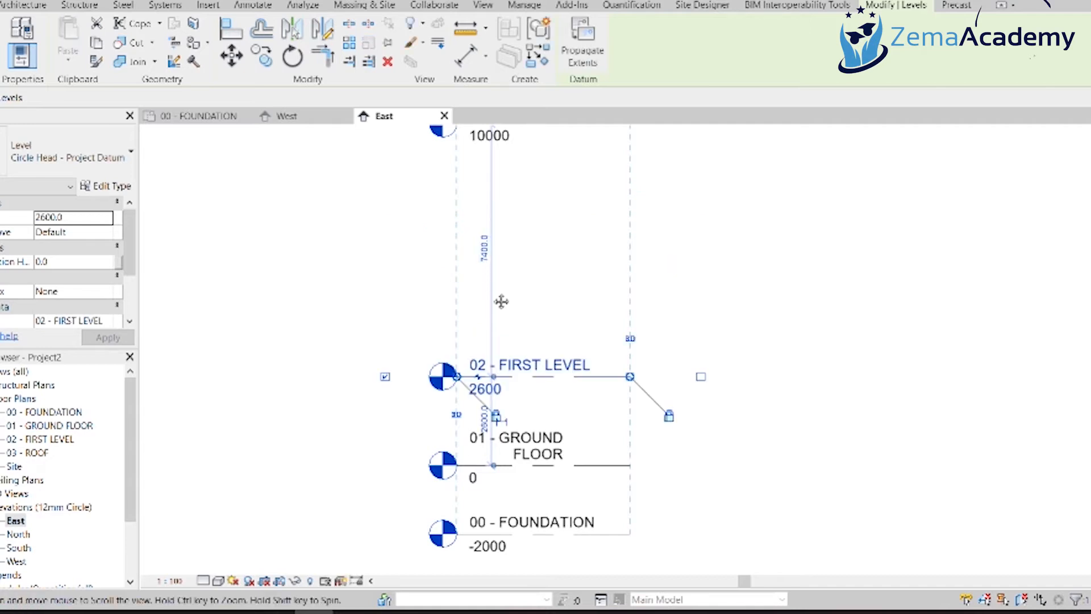
# Set the elevation of the 03 - ROOF level to 5200 and clear the selection
pyautogui.moveTo(495, 143); pyautogui.dragTo(501, 226, button='middle')
pyautogui.doubleClick(500, 225)
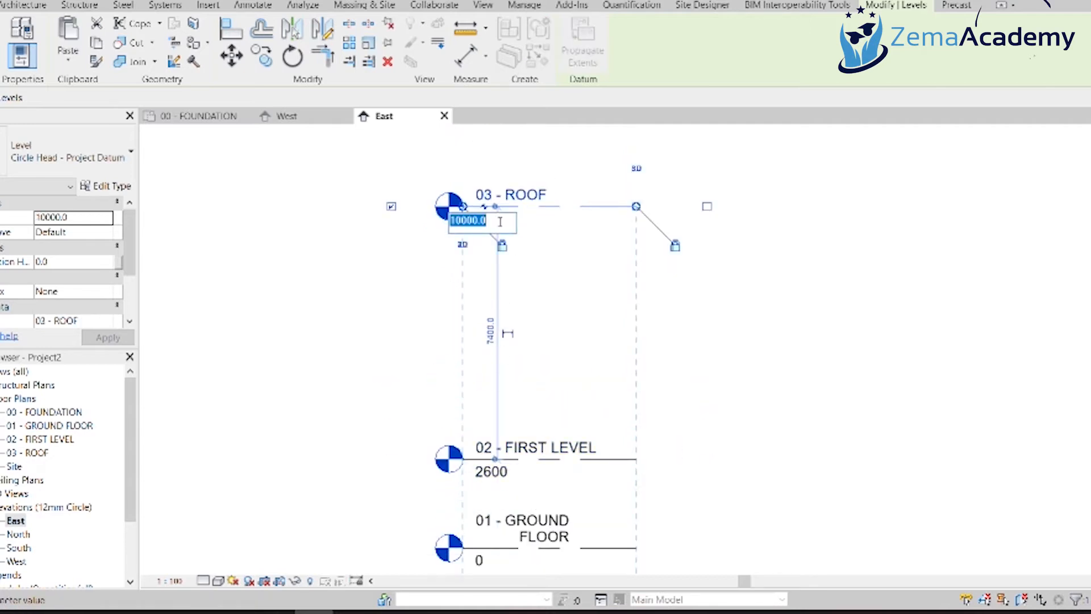
pyautogui.write('5200')
pyautogui.press('Return')
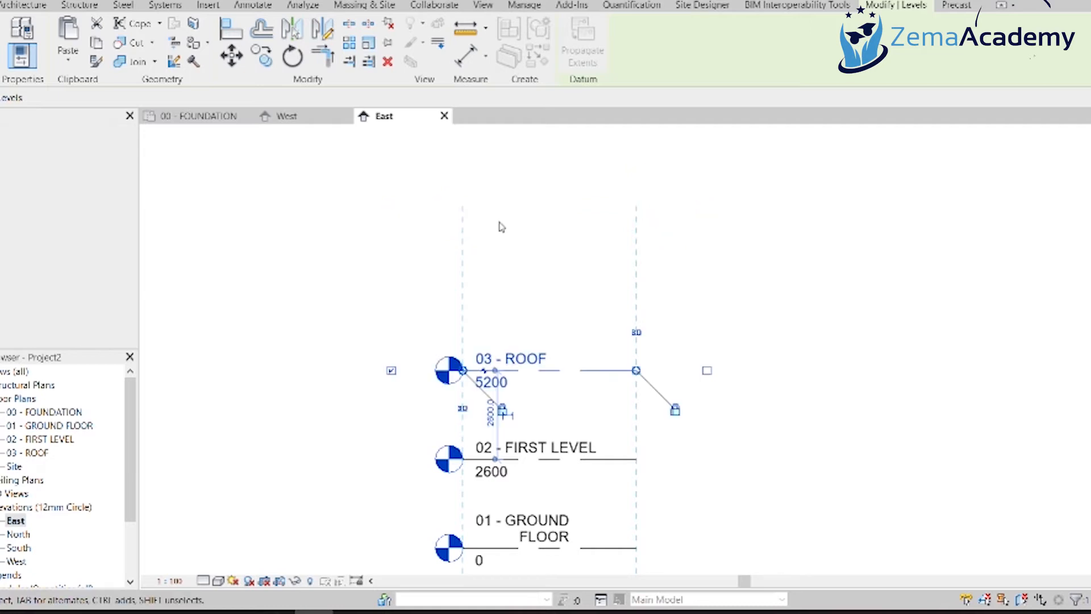
pyautogui.scroll(-2, 672, 301)
pyautogui.moveTo(653, 452); pyautogui.dragTo(646, 394, button='middle')
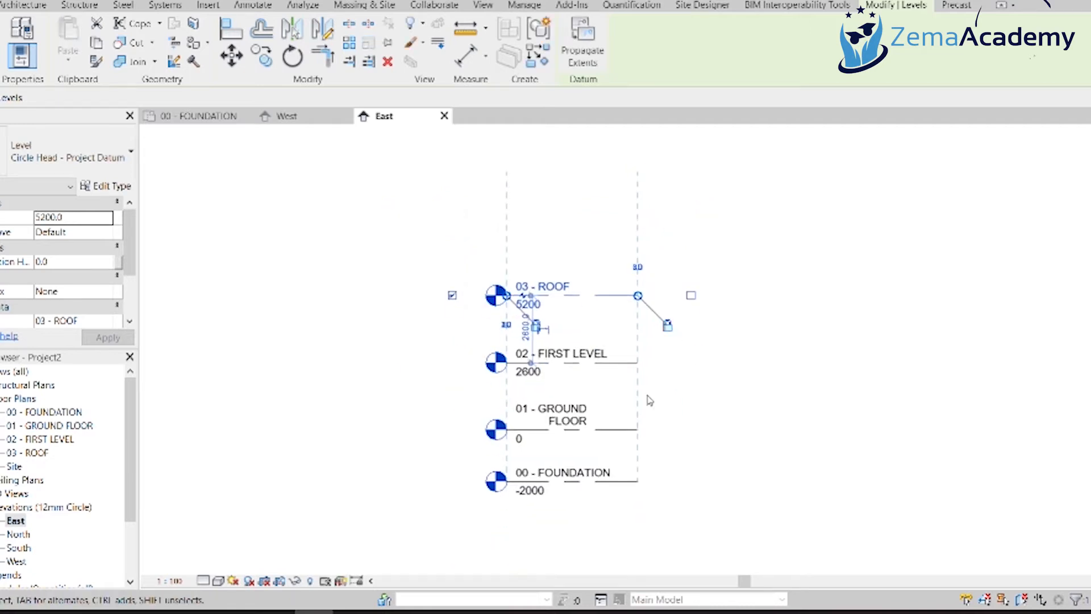
pyautogui.scroll(2, 625, 460)
pyautogui.click(785, 386)
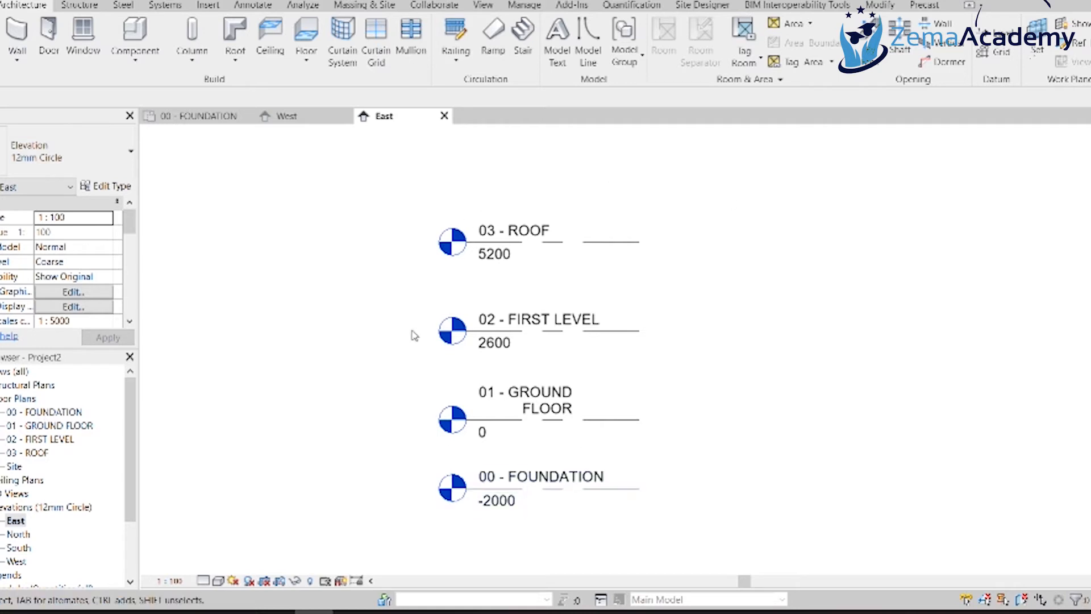
# Open the 01 - GROUND FLOOR floor plan and start an architectural wall of type Wall-Fnd_300Con_Footing
pyautogui.doubleClick(67, 426)
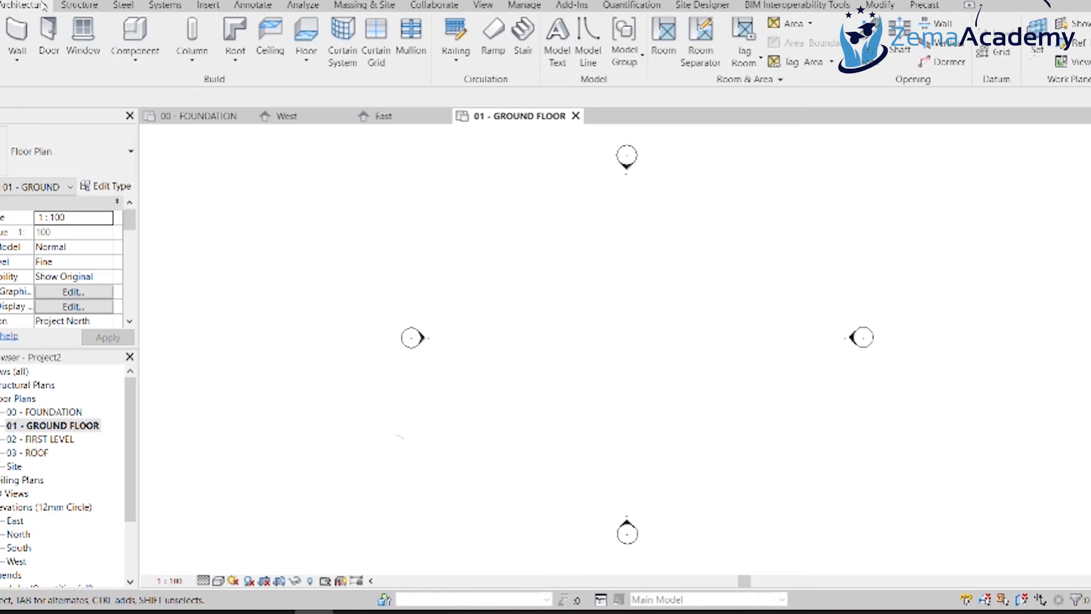
pyautogui.click(23, 31)
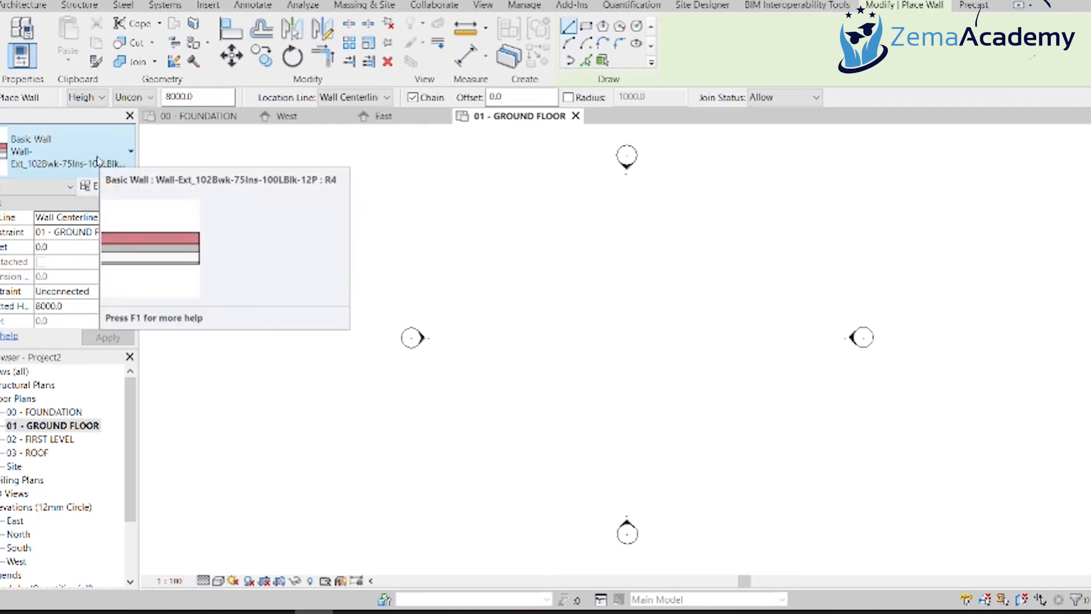
pyautogui.click(55, 154)
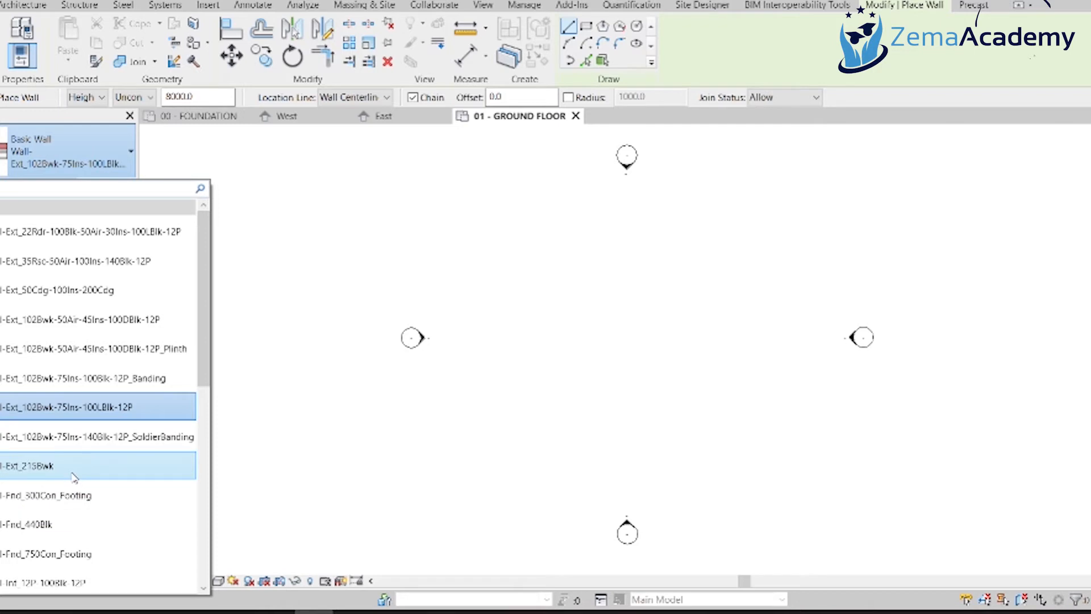
pyautogui.write('300')
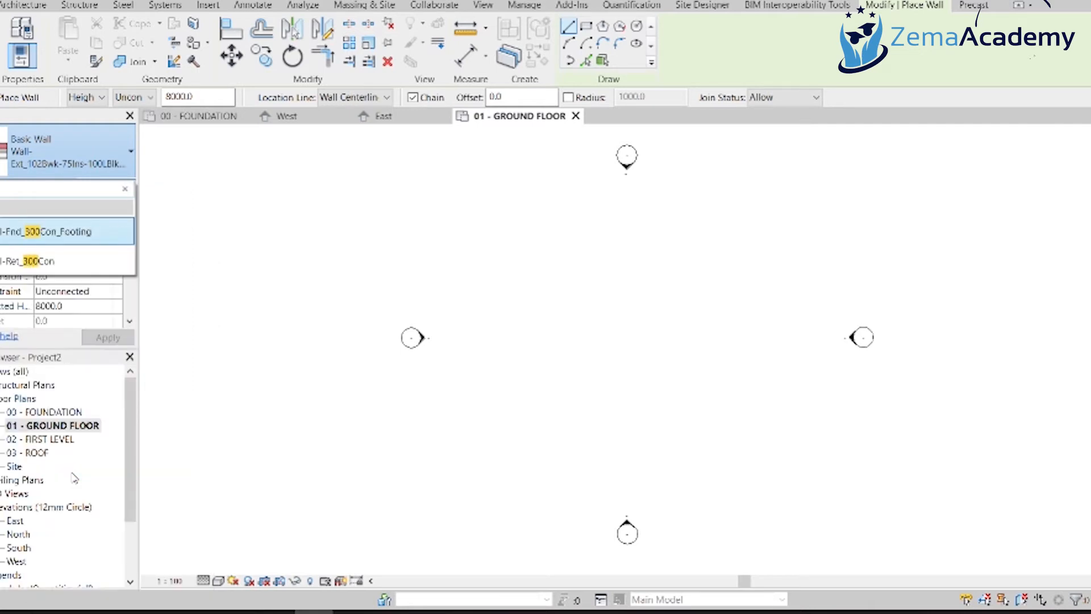
pyautogui.click(61, 232)
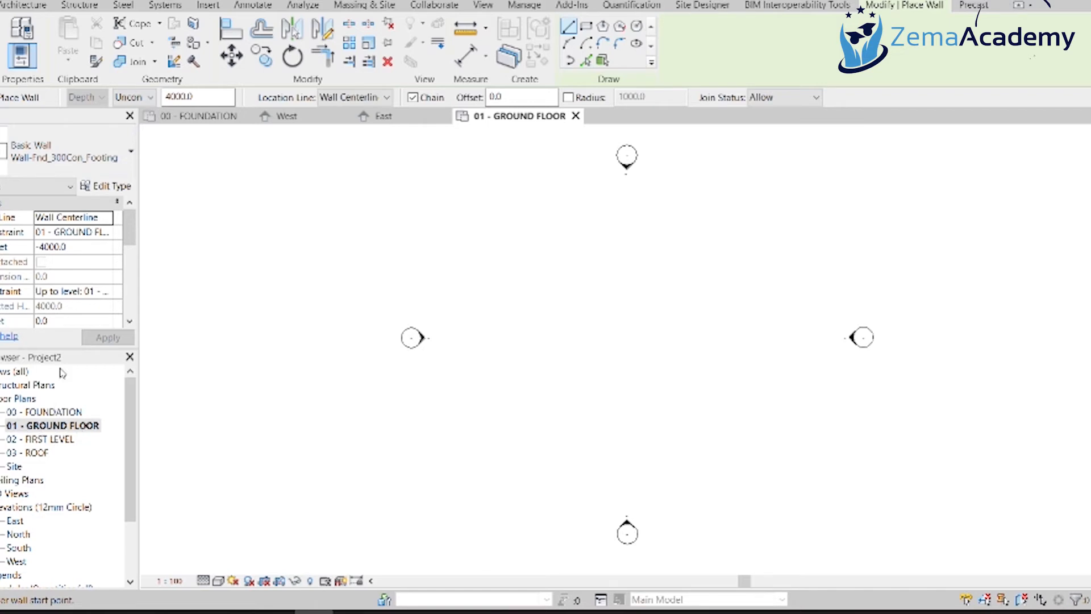
# Set the depth of the new foundation walls to reach the 00 - FOUNDATION level
pyautogui.click(146, 100)
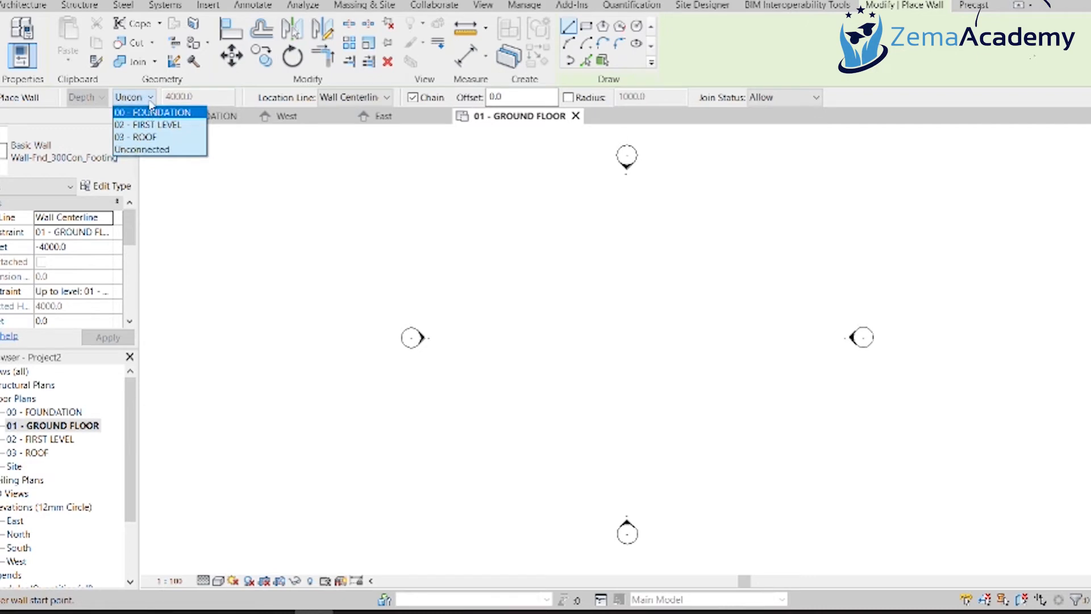
pyautogui.click(151, 99)
pyautogui.click(150, 99)
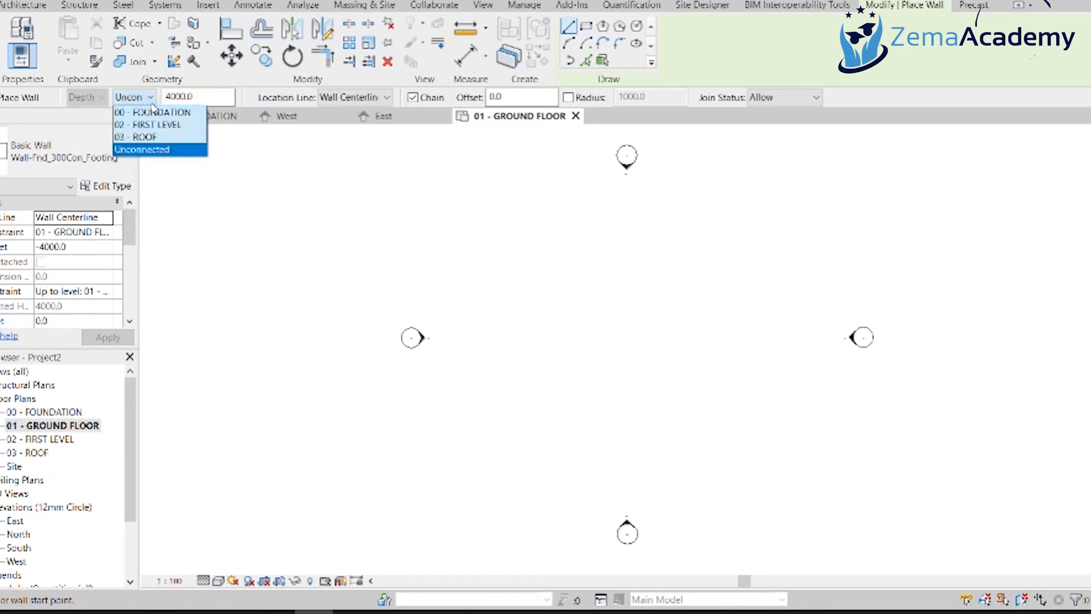
pyautogui.click(156, 113)
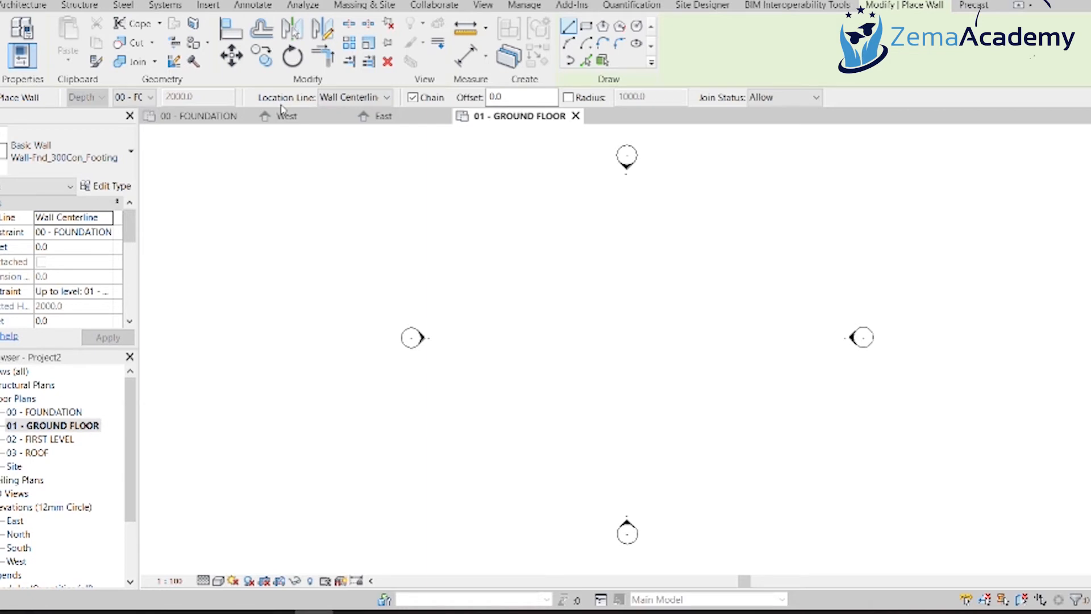
# Set the wall location line to Finish Face: Exterior and keep the join status on Allow
pyautogui.click(368, 100)
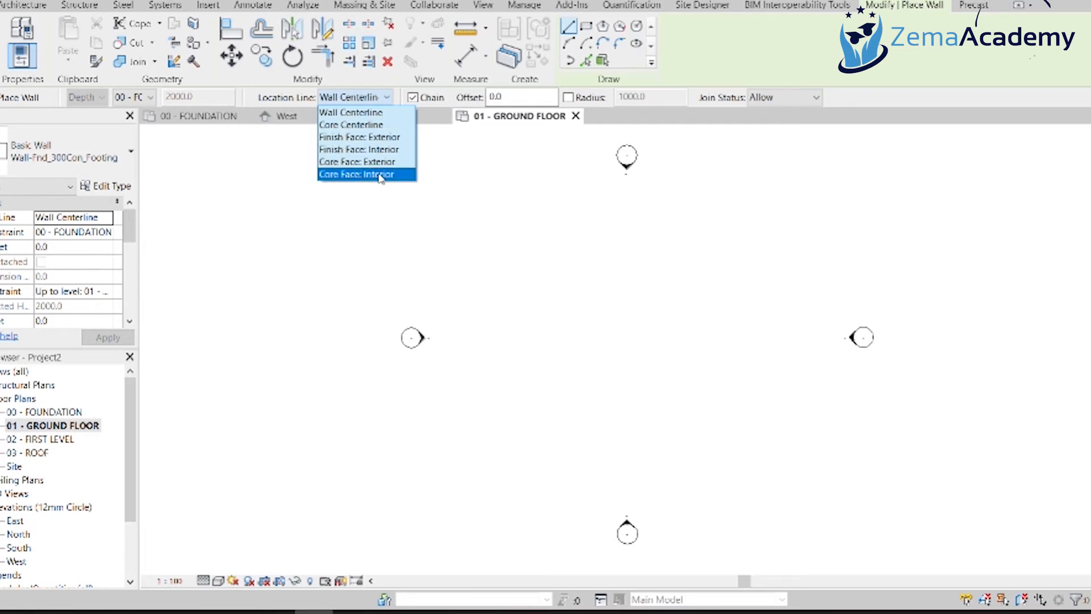
pyautogui.click(385, 139)
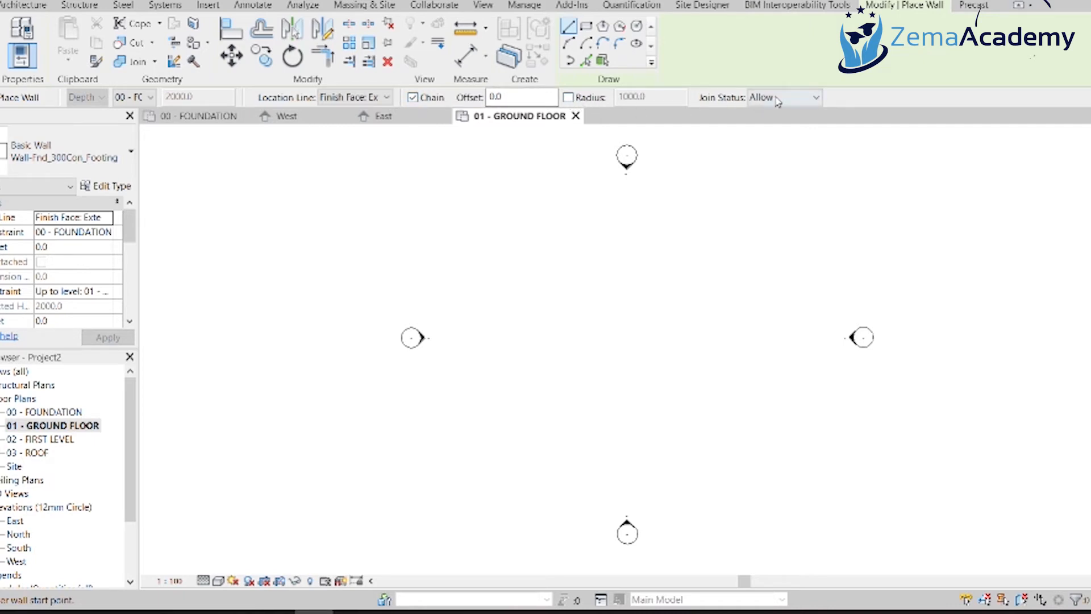
pyautogui.click(797, 101)
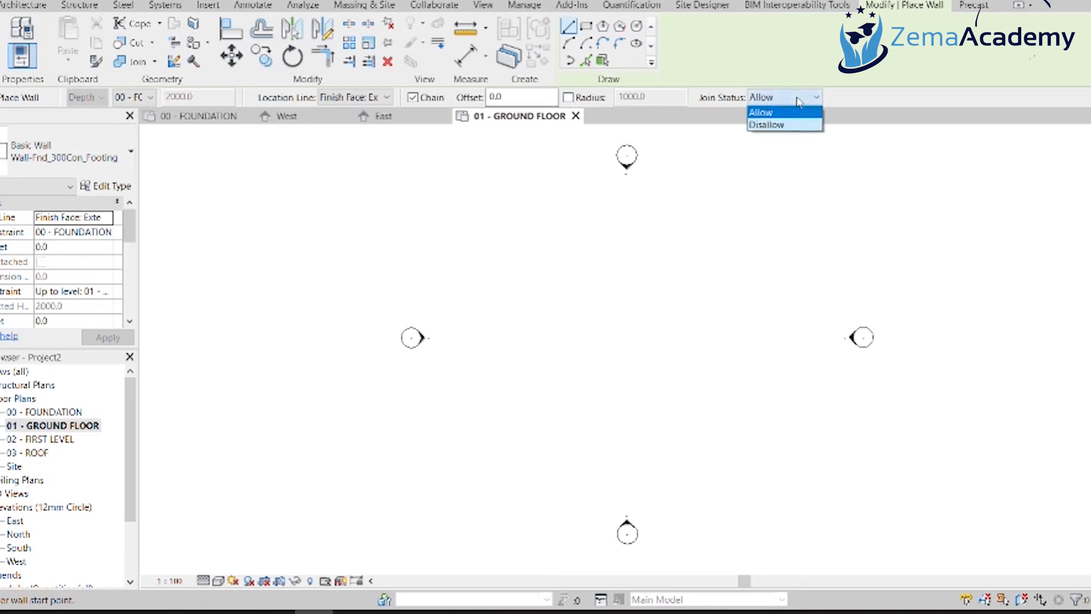
pyautogui.click(764, 112)
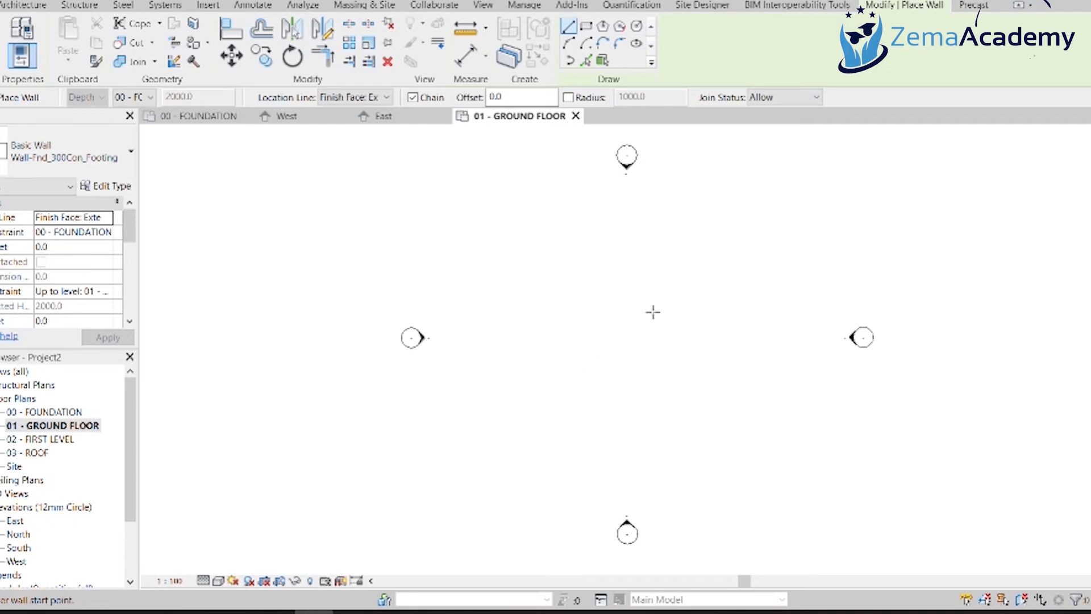
# Between the elevation markers, draw a foundation wall 6000 mm straight up and continue it with a 13000 mm wall to the right
pyautogui.click(478, 342)
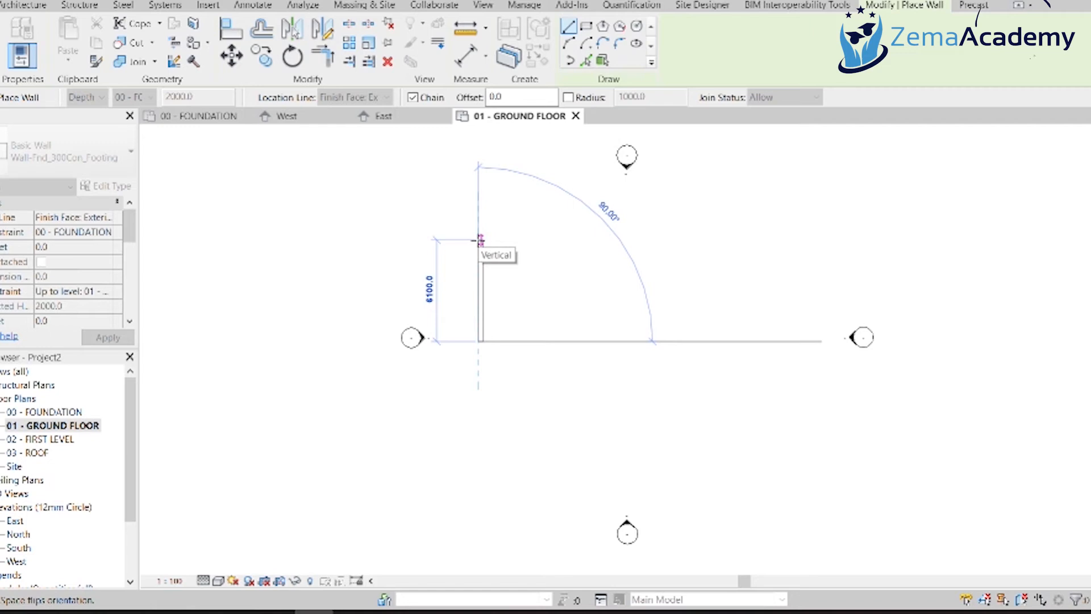
pyautogui.write('6000')
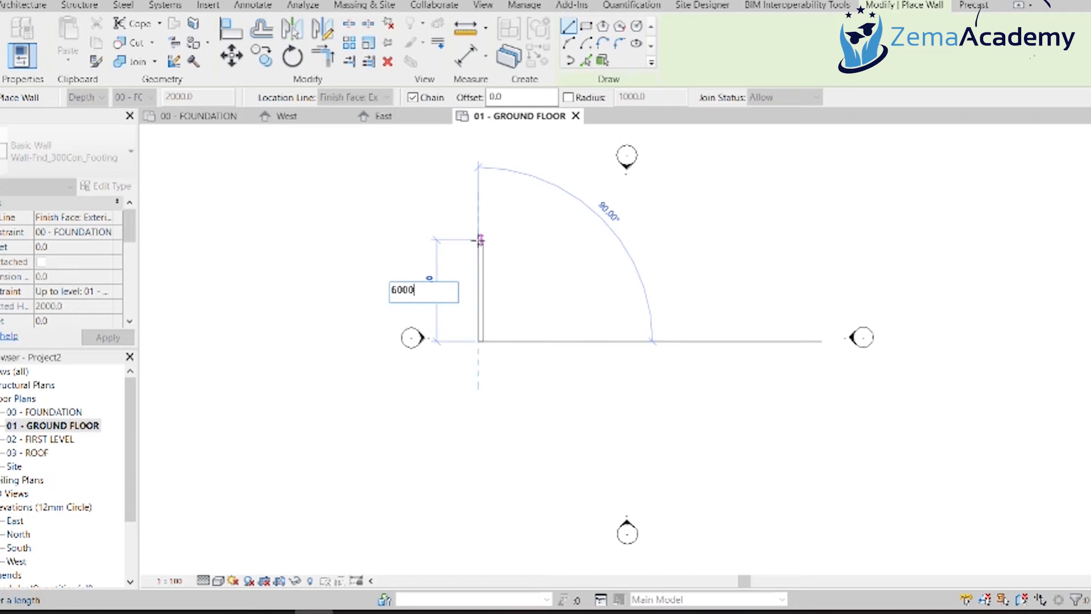
pyautogui.press('Return')
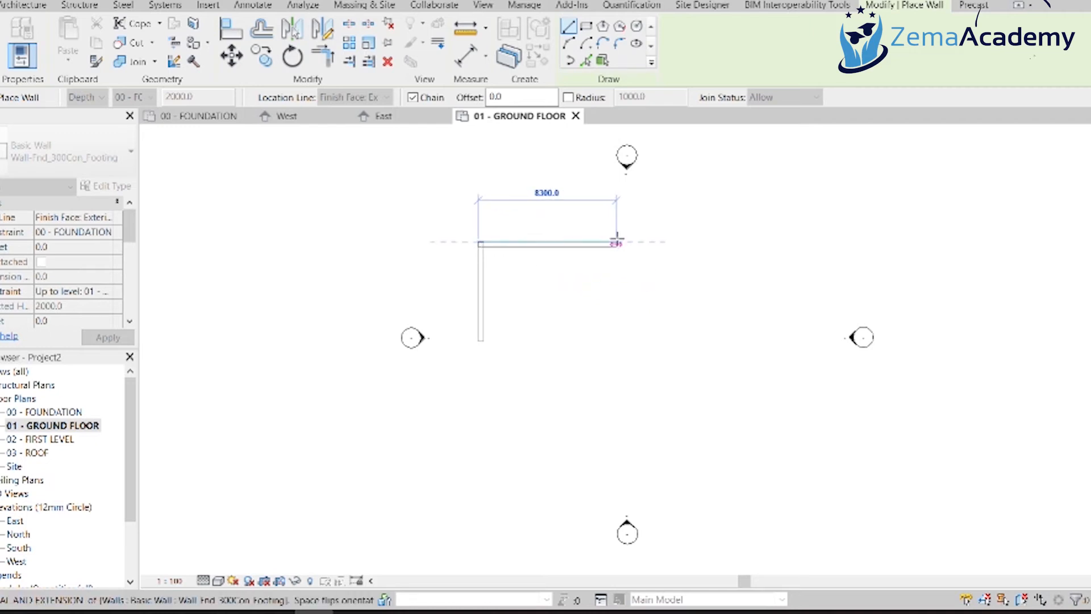
pyautogui.write('13000')
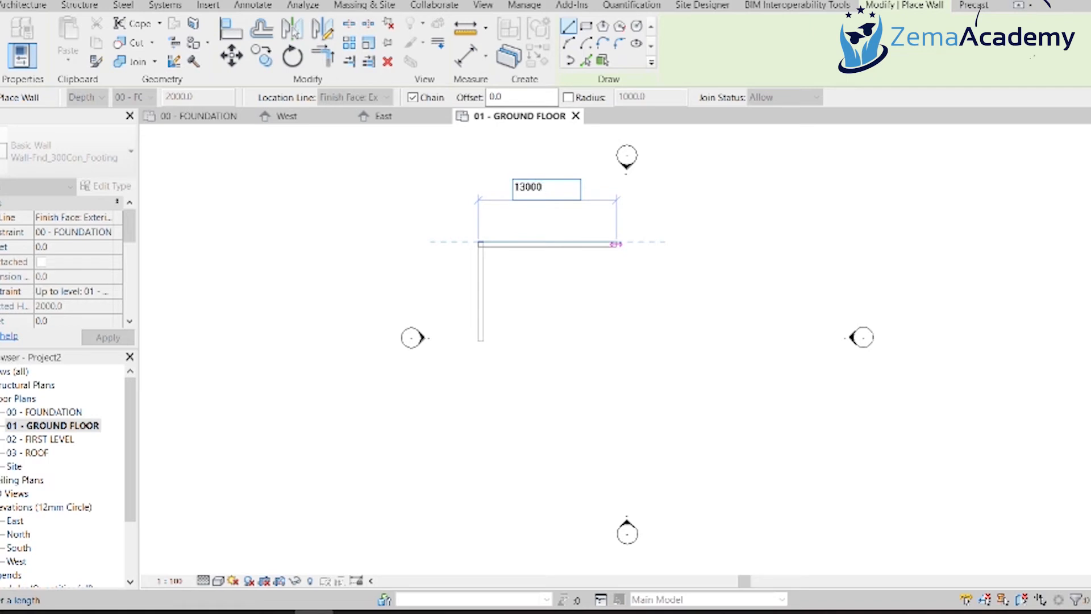
pyautogui.press('Return')
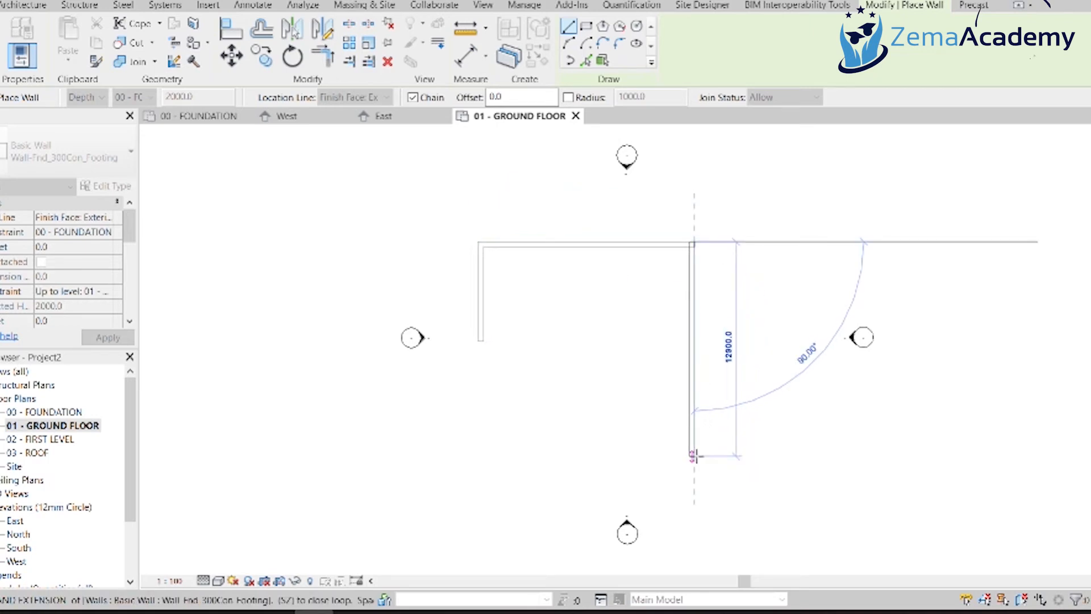
# Continue the wall chain 13000 mm straight down and 6000 mm to the left
pyautogui.write('13000')
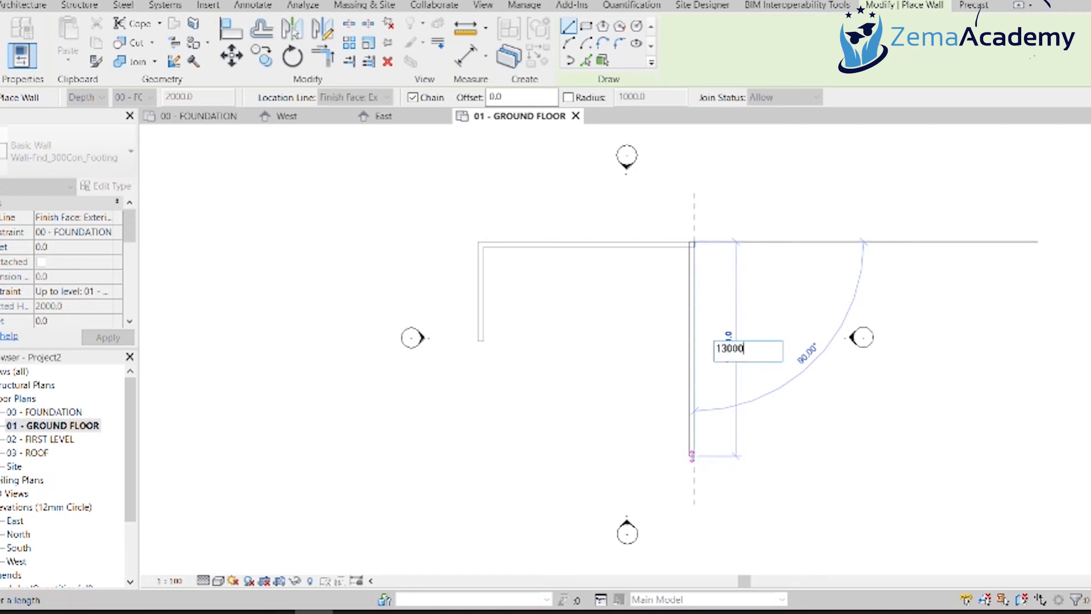
pyautogui.press('Return')
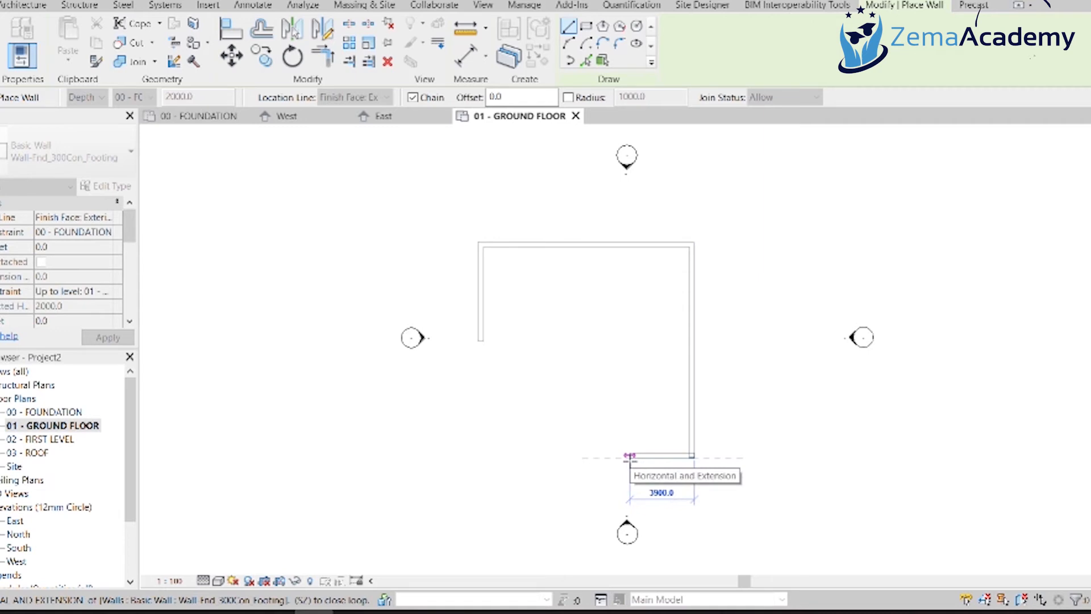
pyautogui.write('6000')
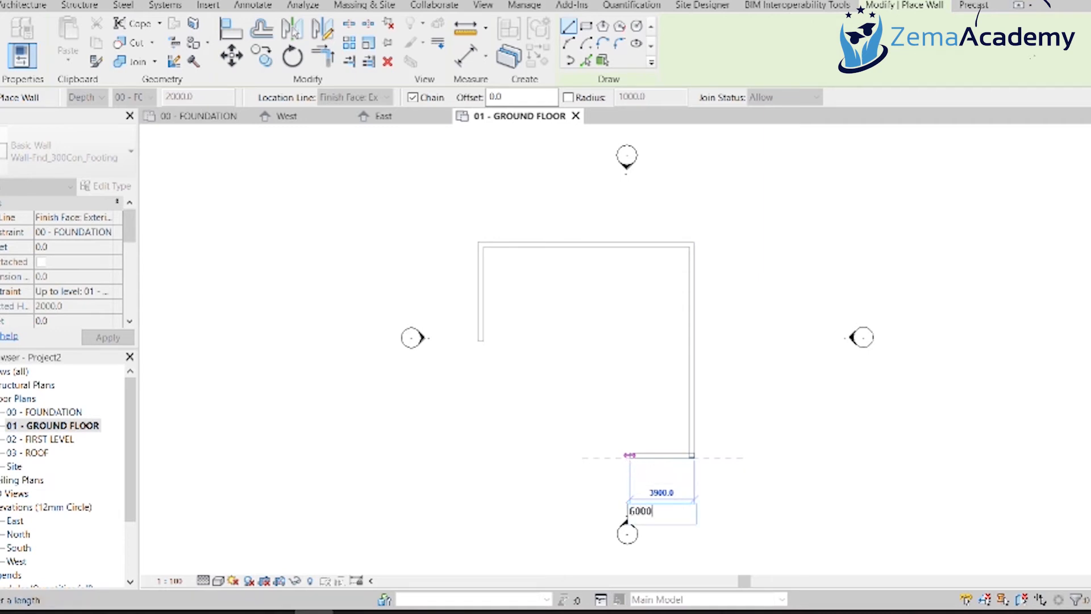
pyautogui.press('Return')
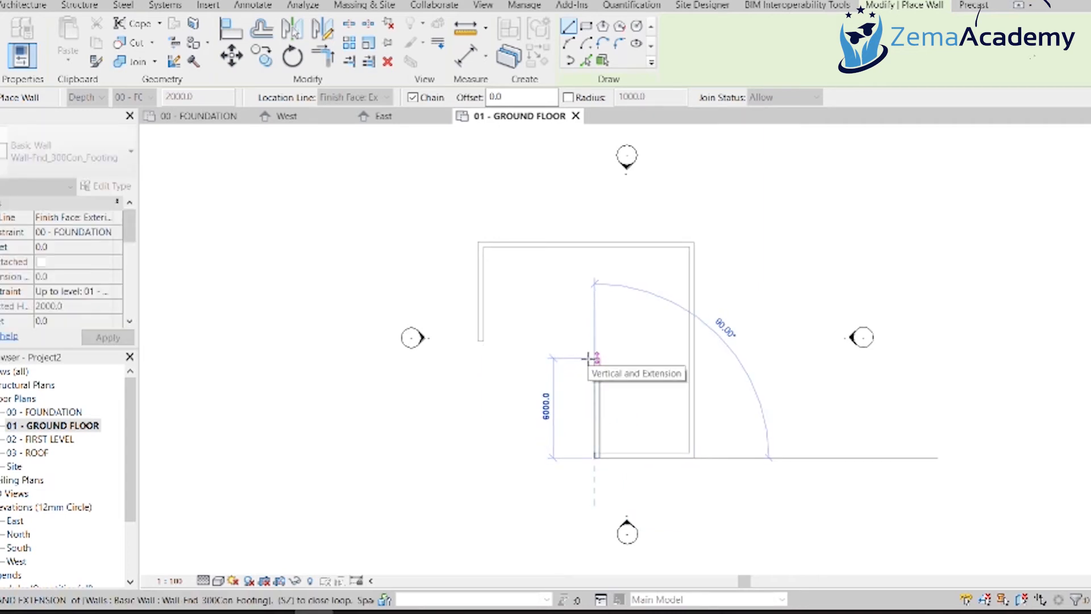
# Close the L-shaped outline with a 7000 mm wall upward, level with the first wall's start, and a horizontal wall back to that start; end the Wall command
pyautogui.scroll(1, 590, 348)
pyautogui.scroll(1, 591, 348)
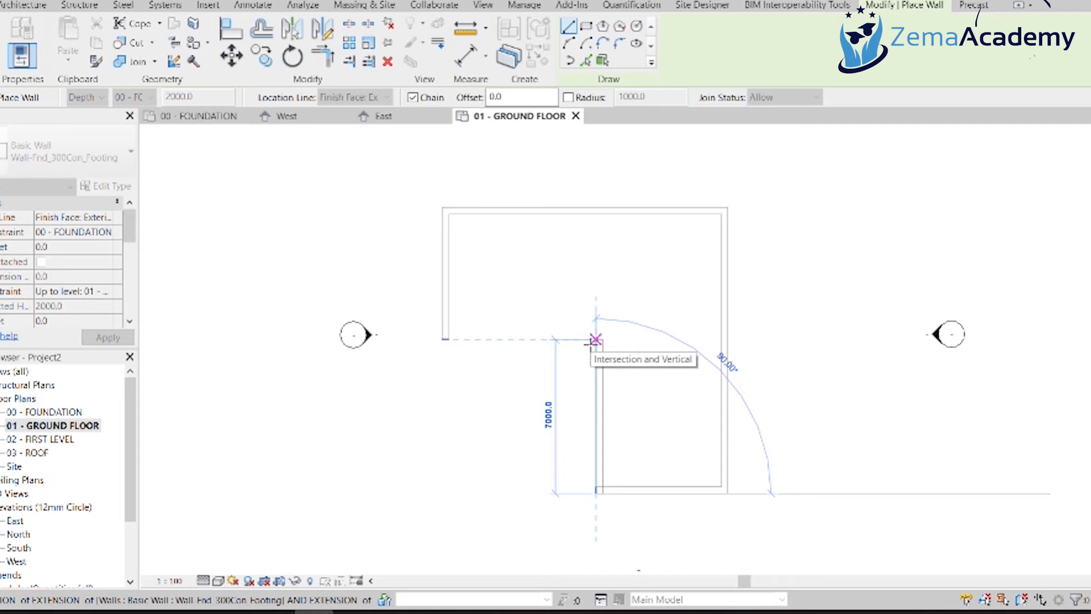
pyautogui.click(594, 339)
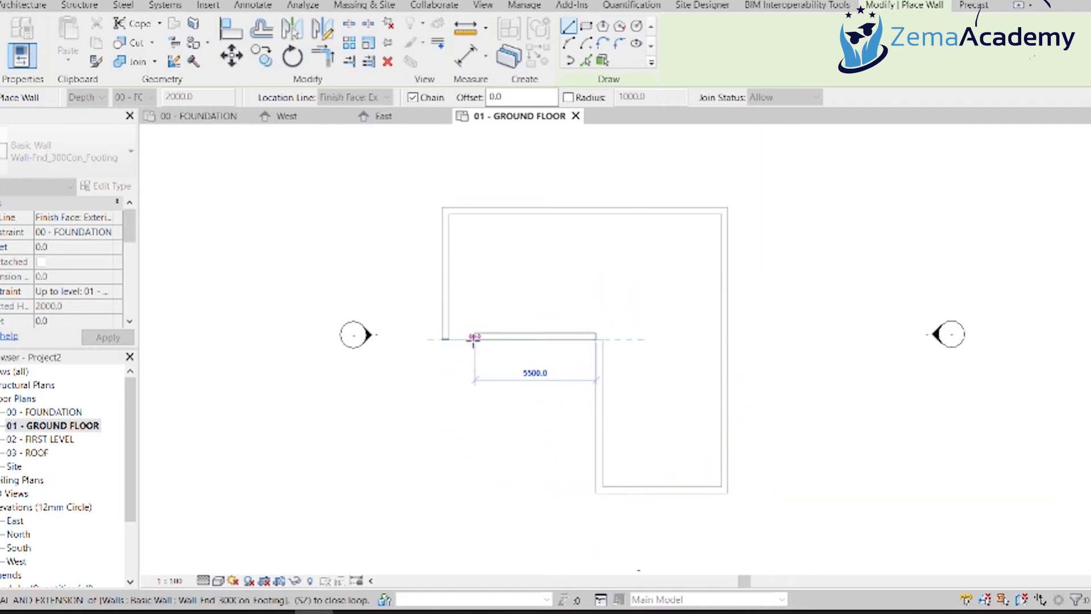
pyautogui.scroll(1, 448, 339)
pyautogui.scroll(2, 448, 339)
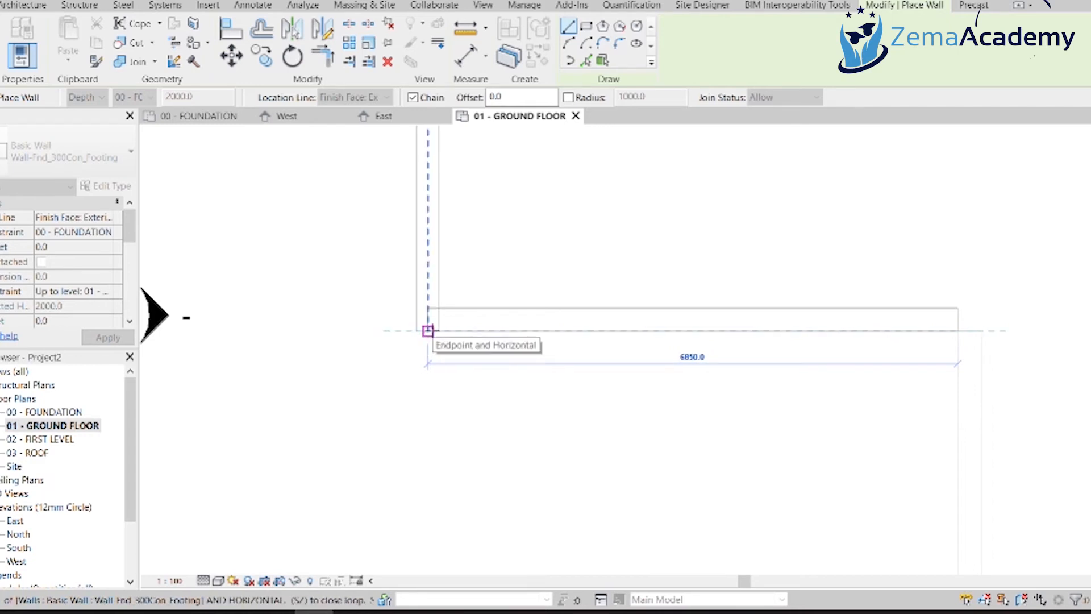
pyautogui.click(428, 331)
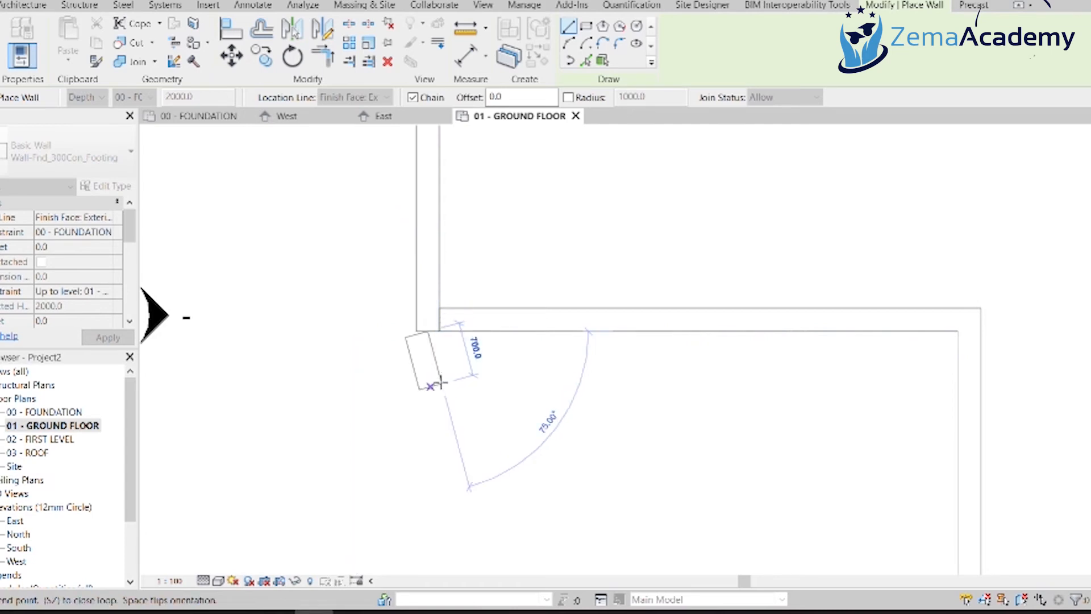
pyautogui.scroll(-5, 449, 418)
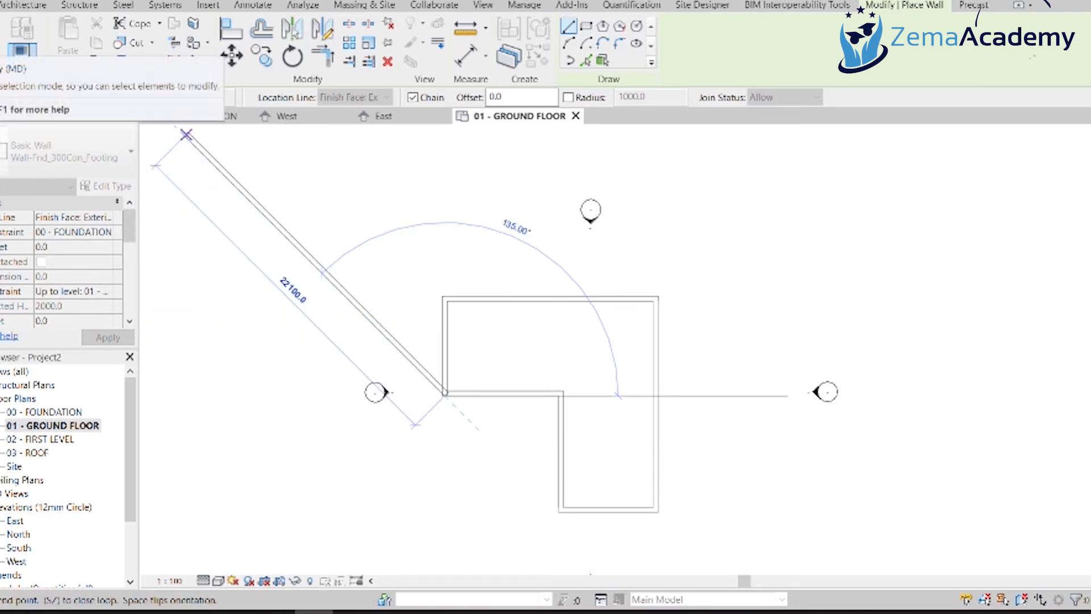
pyautogui.click(22, 50)
pyautogui.scroll(4, 449, 414)
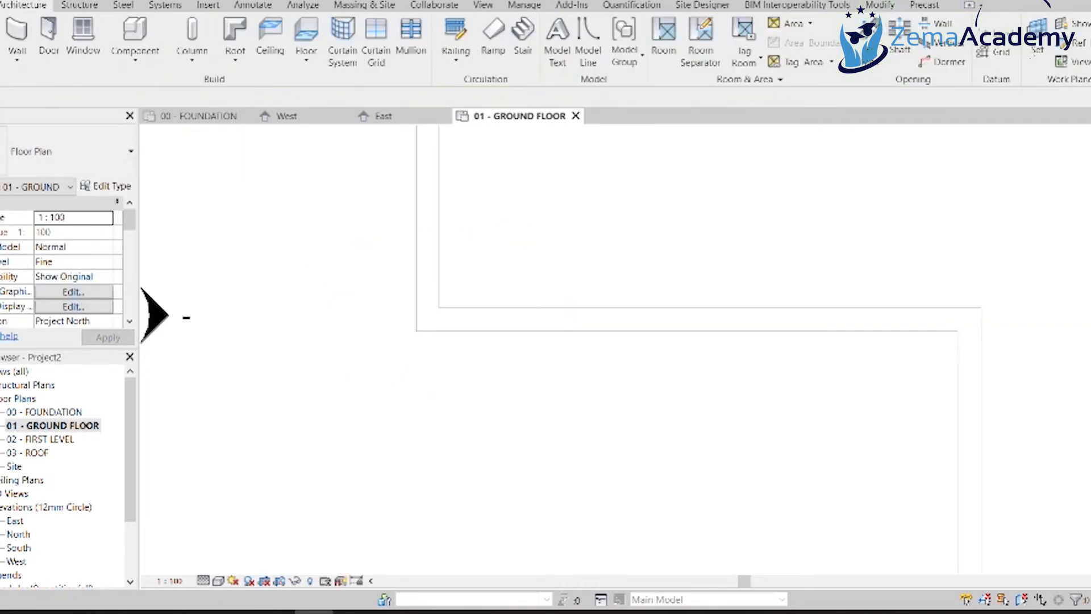
pyautogui.scroll(-1, 578, 399)
pyautogui.scroll(-2, 578, 399)
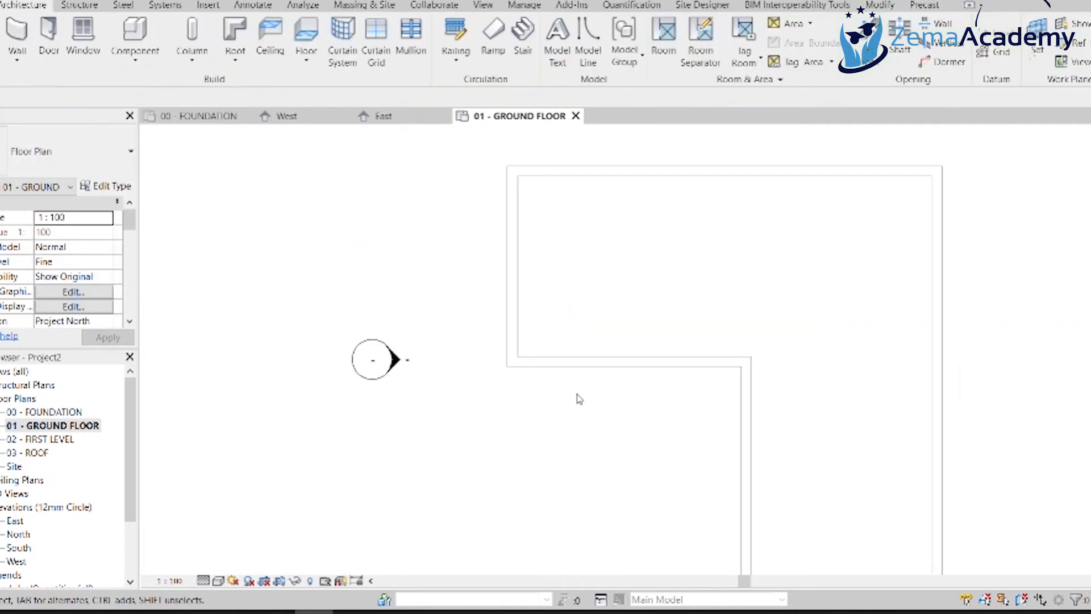
pyautogui.scroll(-1, 577, 400)
pyautogui.scroll(-2, 578, 399)
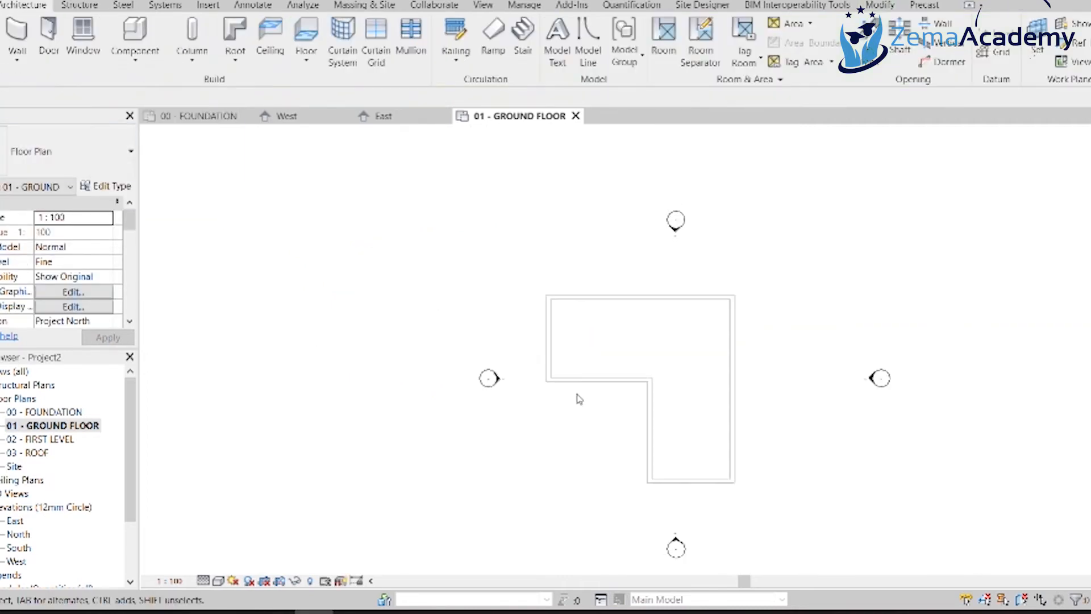
# Start the Wall command with the basic wall type Wall-Ext_215Bwk
pyautogui.scroll(1, 718, 409)
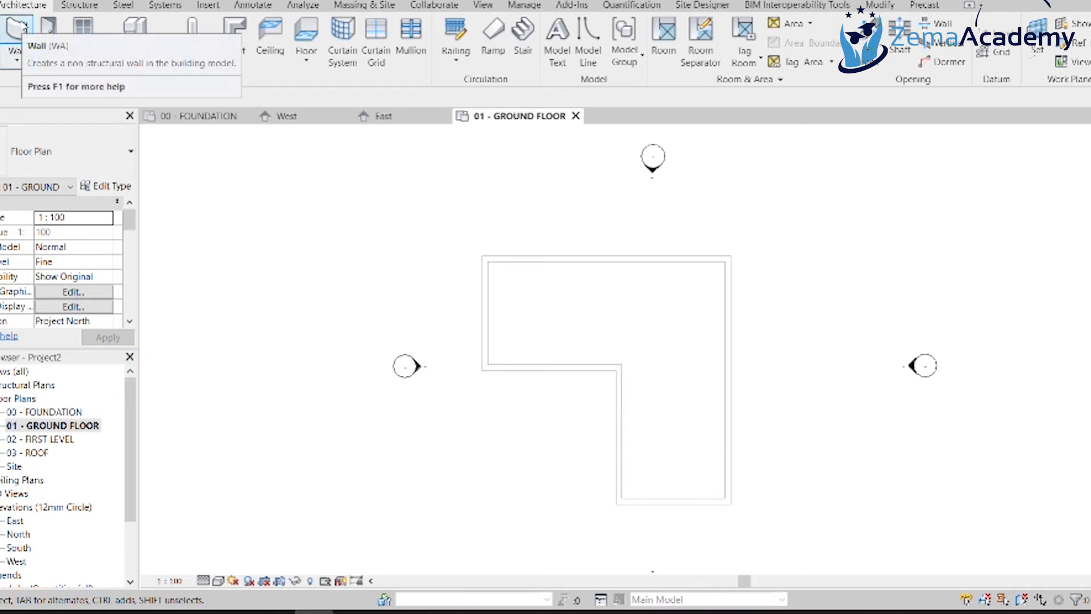
pyautogui.click(22, 27)
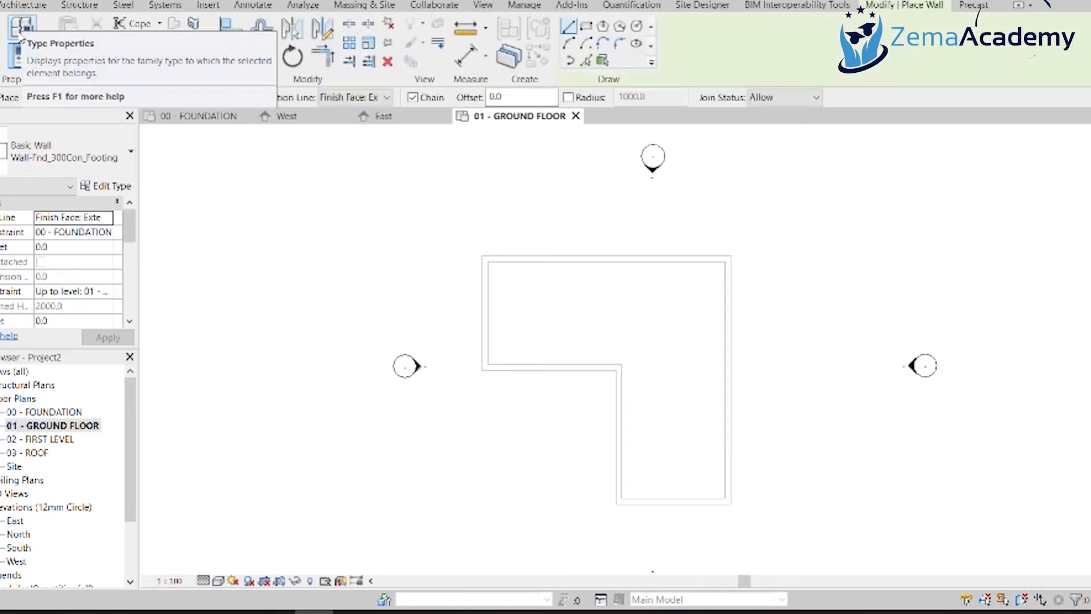
pyautogui.click(54, 149)
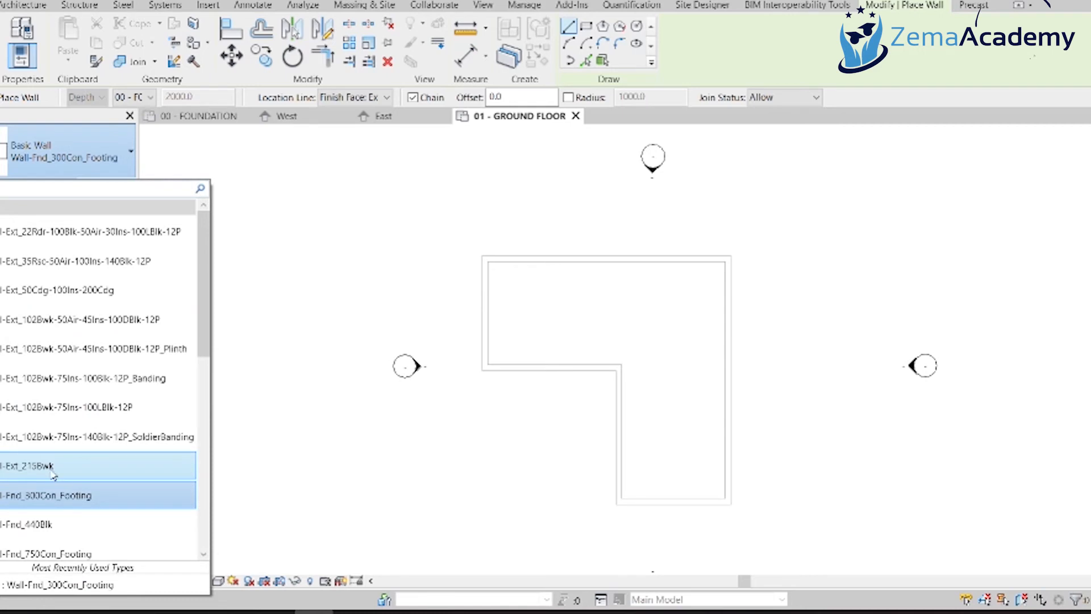
pyautogui.moveTo(53, 474)
pyautogui.click(39, 467)
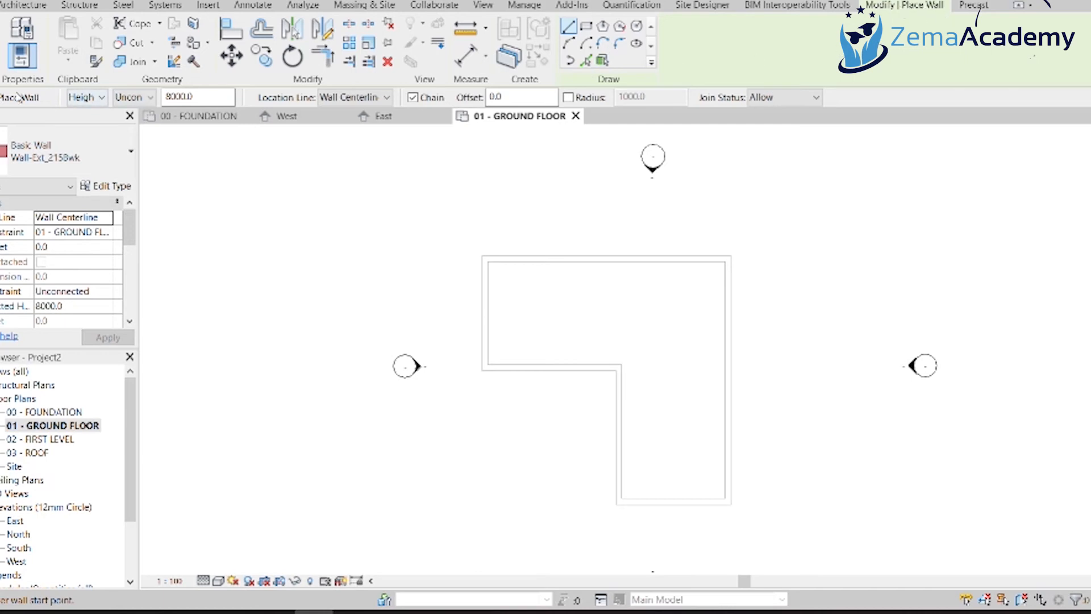
# Set the wall height up to level 03 - ROOF and the location line to Core Face: Interior
pyautogui.click(100, 98)
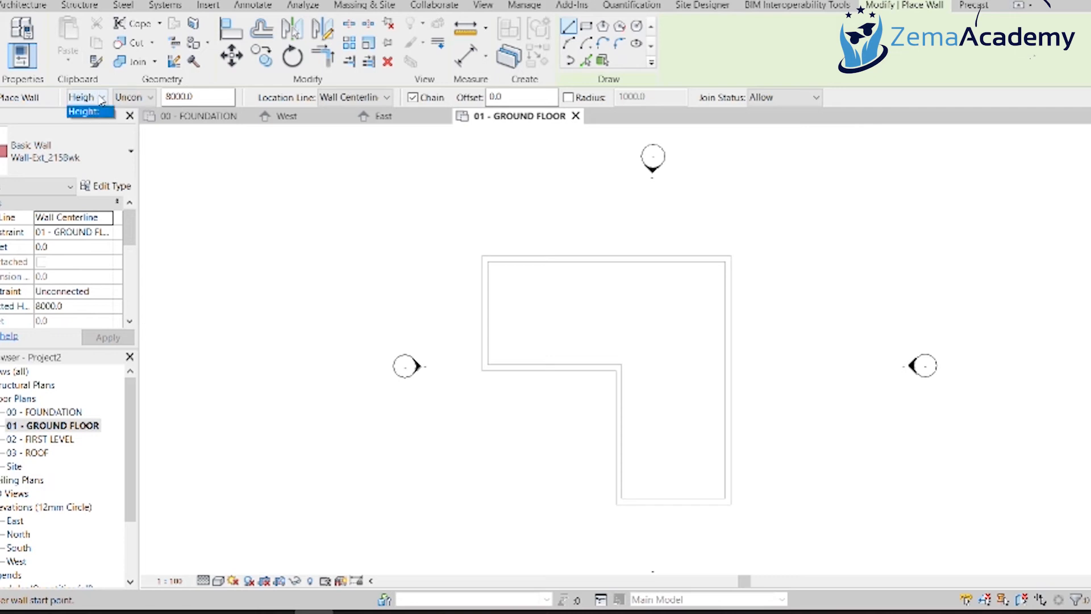
pyautogui.click(91, 126)
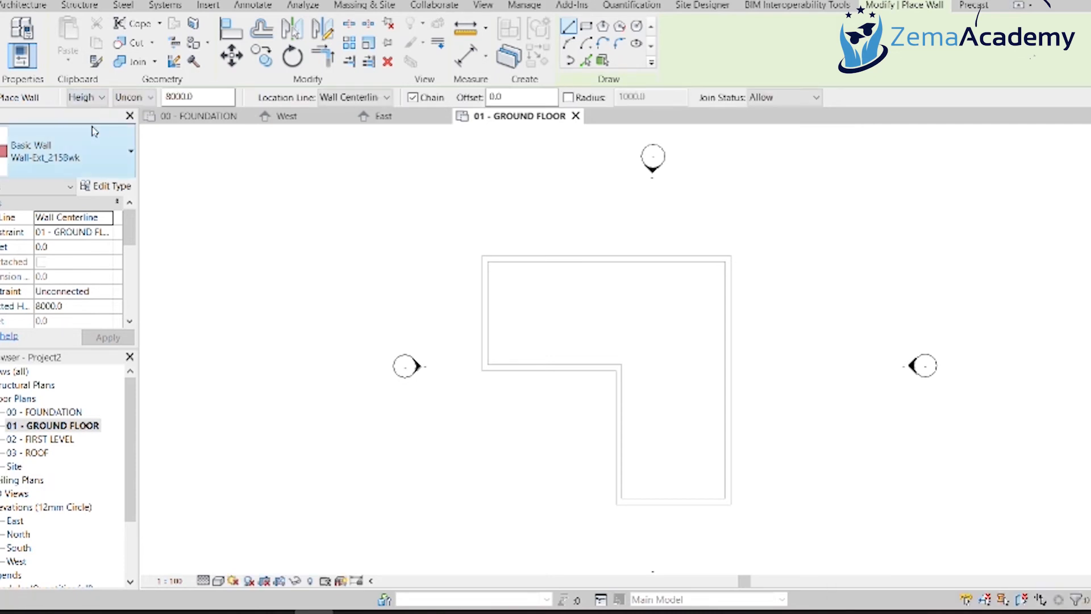
pyautogui.click(151, 99)
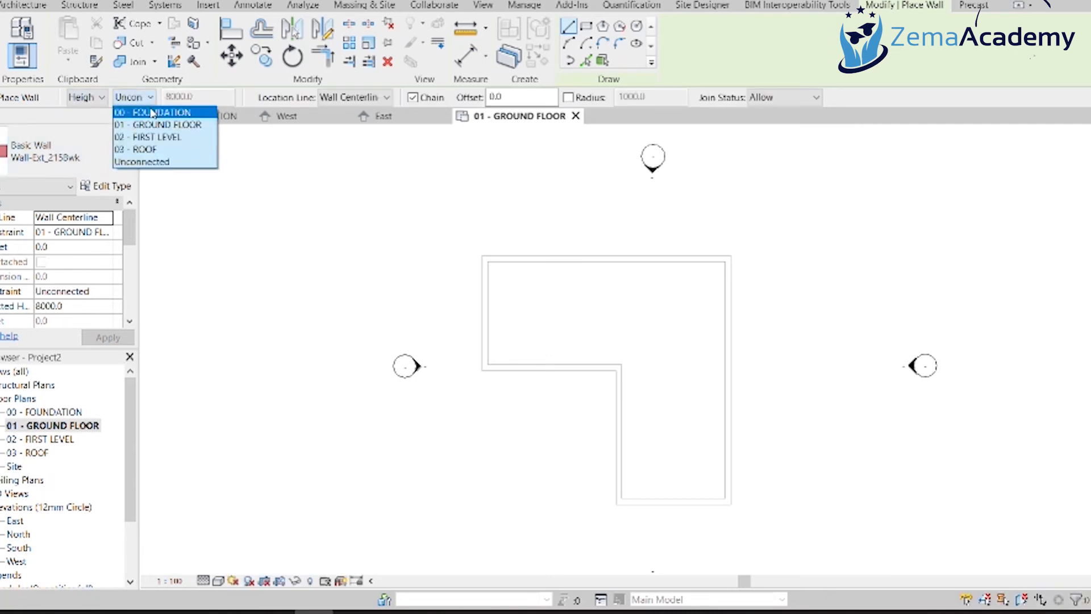
pyautogui.click(152, 150)
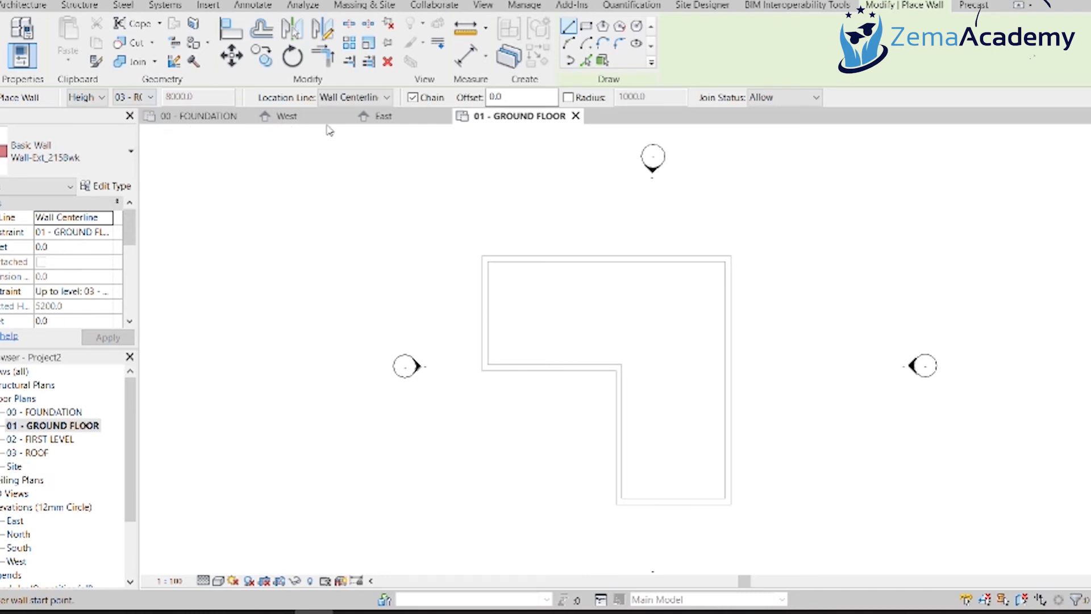
pyautogui.click(374, 100)
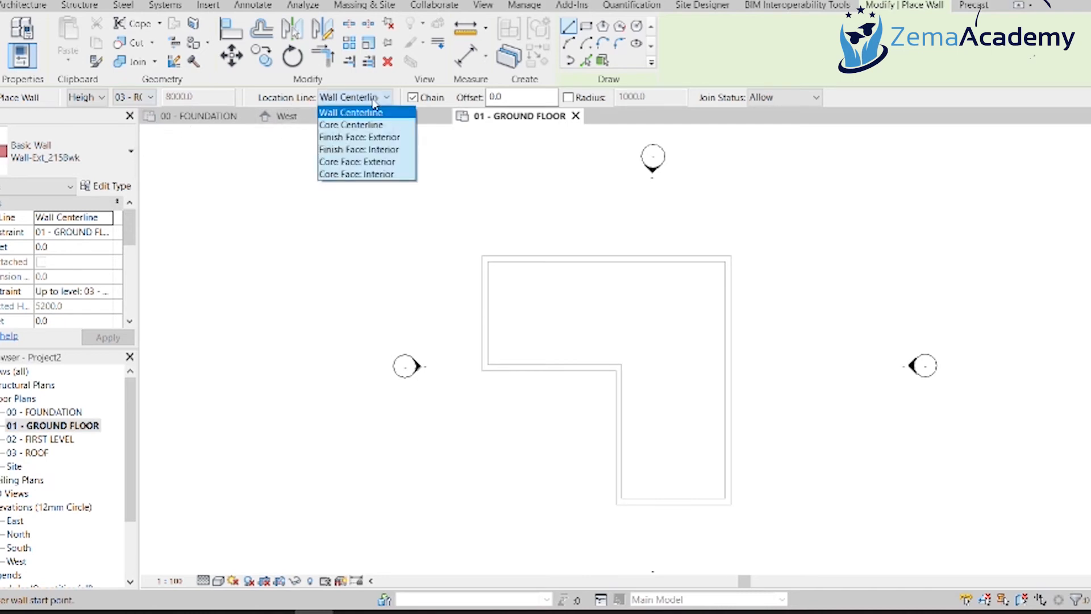
pyautogui.click(384, 174)
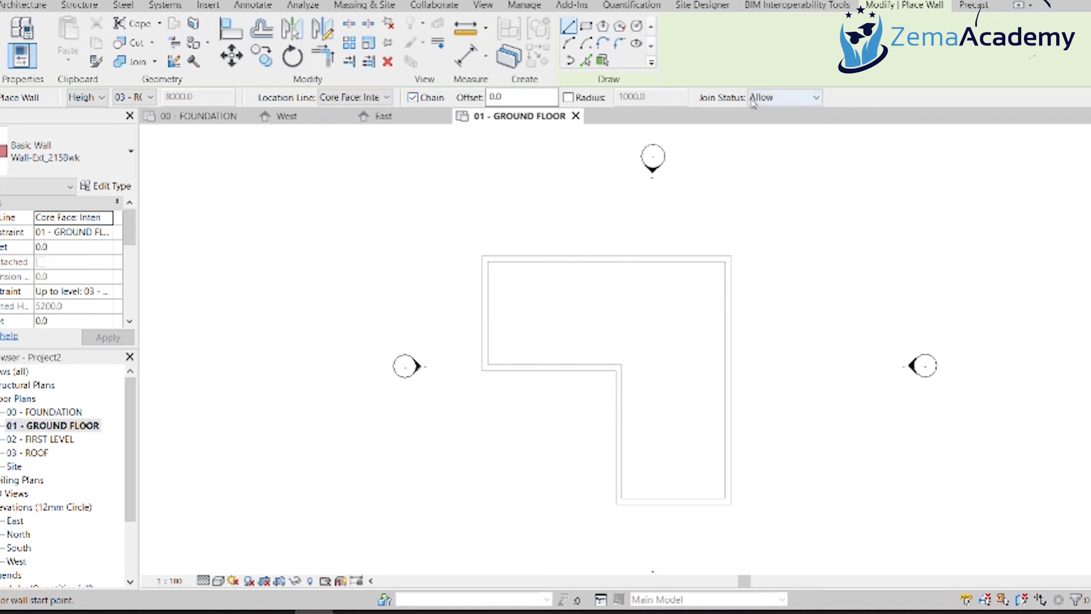
# From the foundation's lower-left inner corner, draw a 6400 mm brick wall straight up and a 12400 mm wall right to the inner corner
pyautogui.scroll(1, 585, 426)
pyautogui.scroll(1, 585, 426)
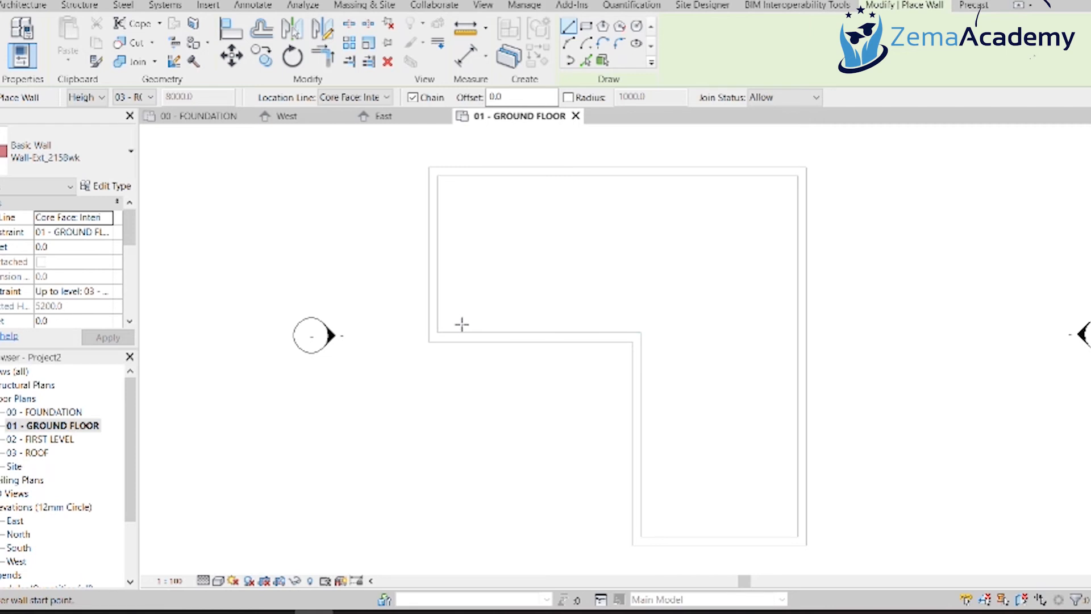
pyautogui.scroll(2, 462, 324)
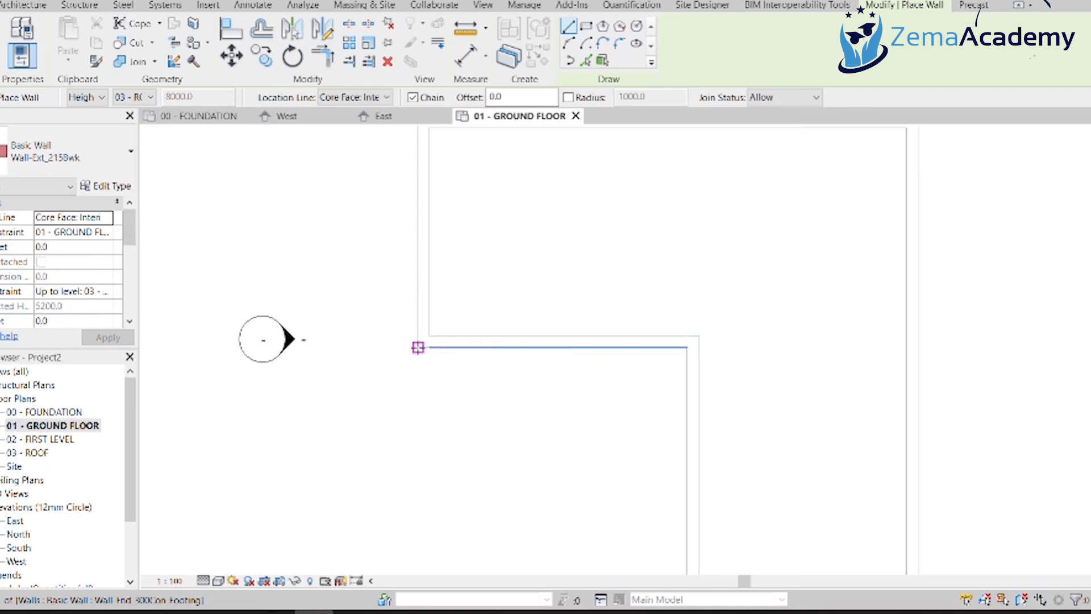
pyautogui.scroll(4, 431, 350)
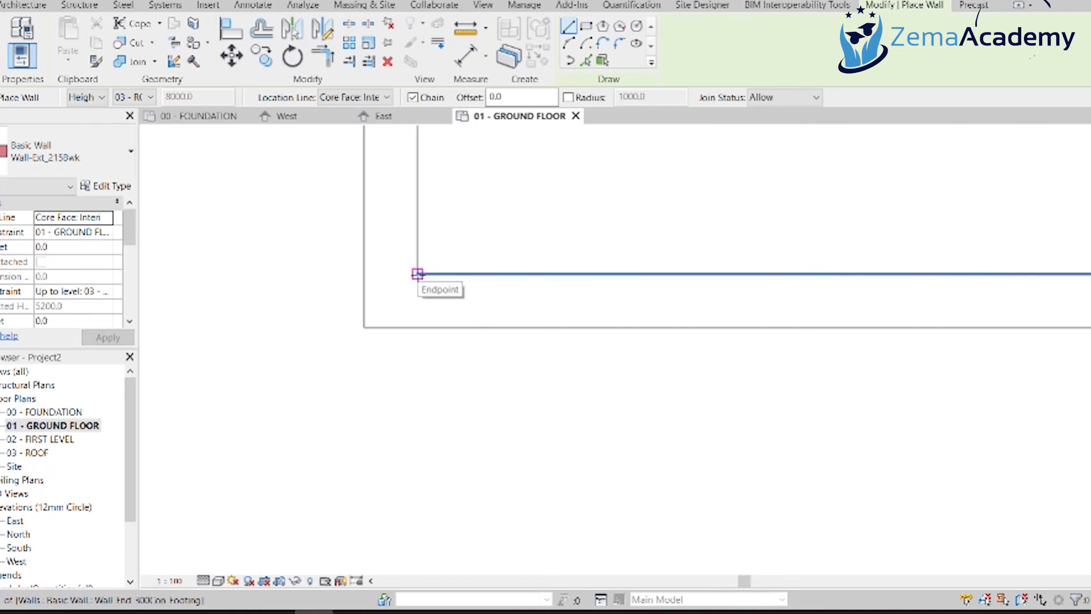
pyautogui.scroll(-3, 418, 274)
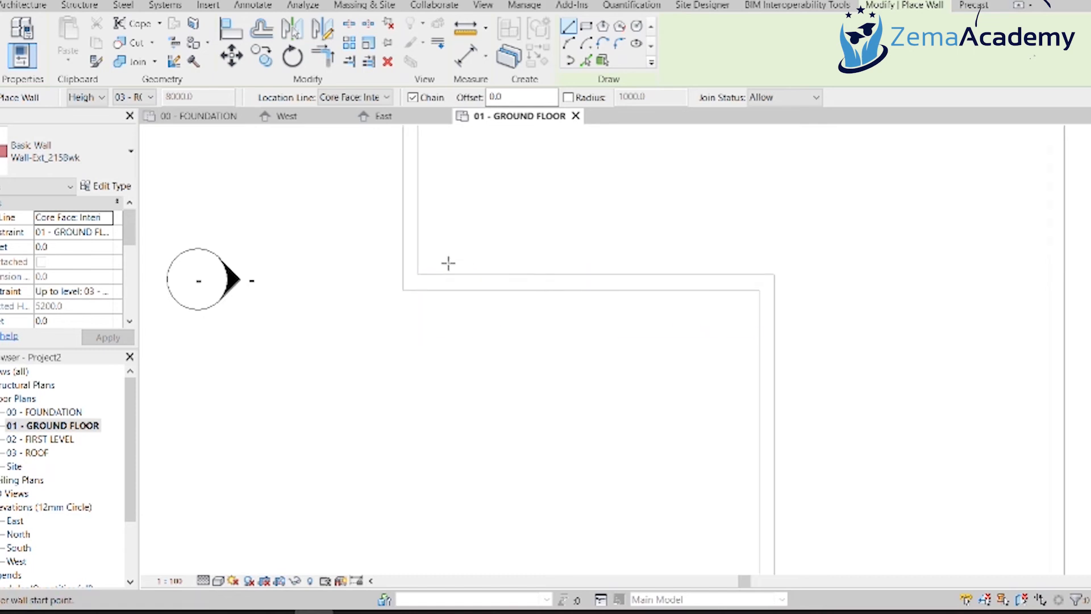
pyautogui.click(418, 274)
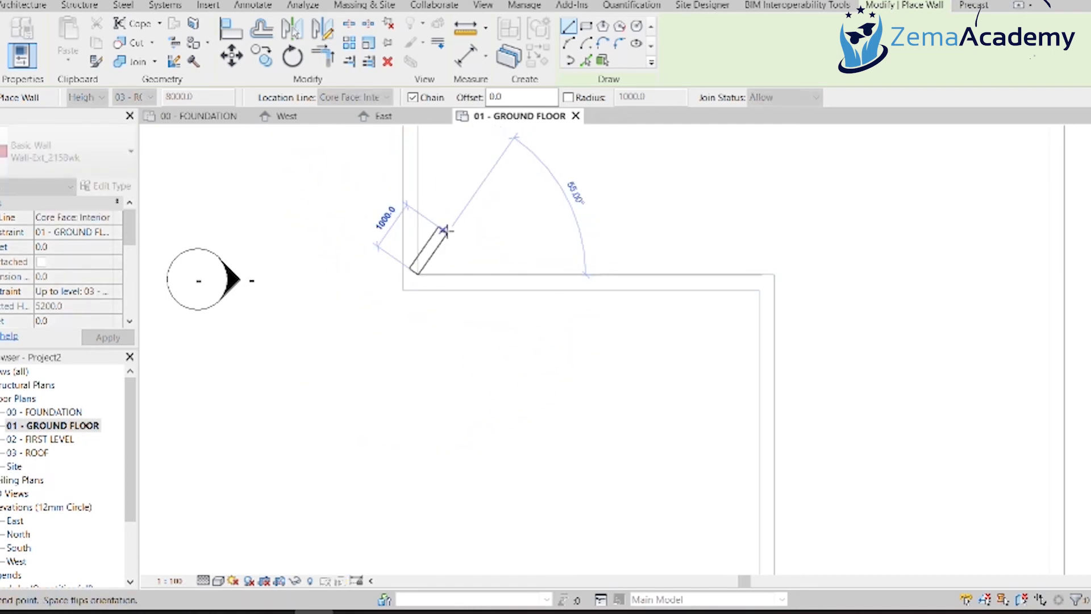
pyautogui.scroll(-1, 448, 223)
pyautogui.moveTo(457, 233); pyautogui.dragTo(382, 376, button='middle')
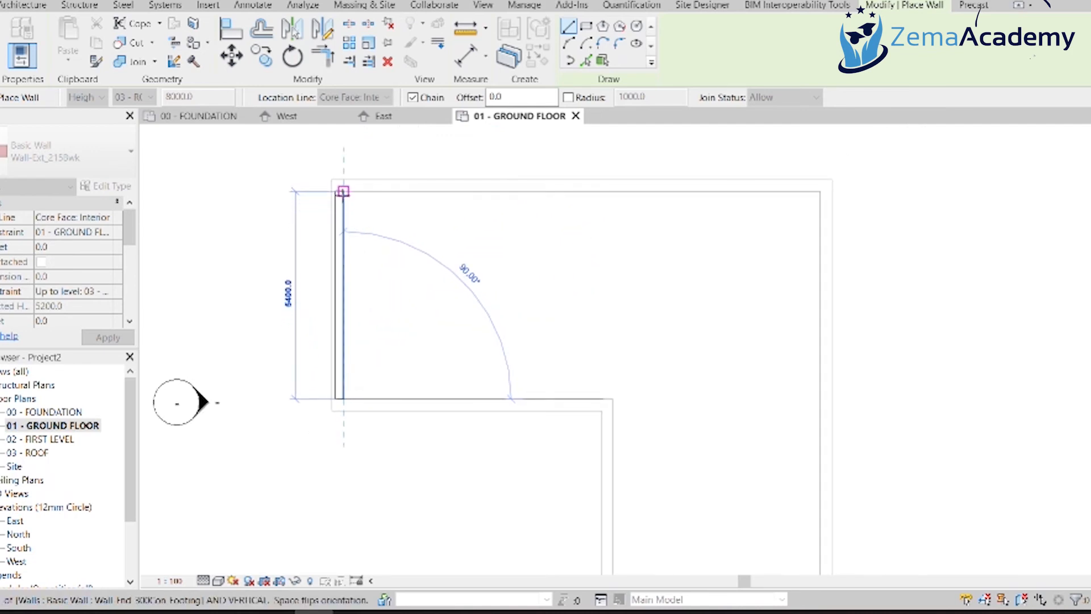
pyautogui.click(343, 191)
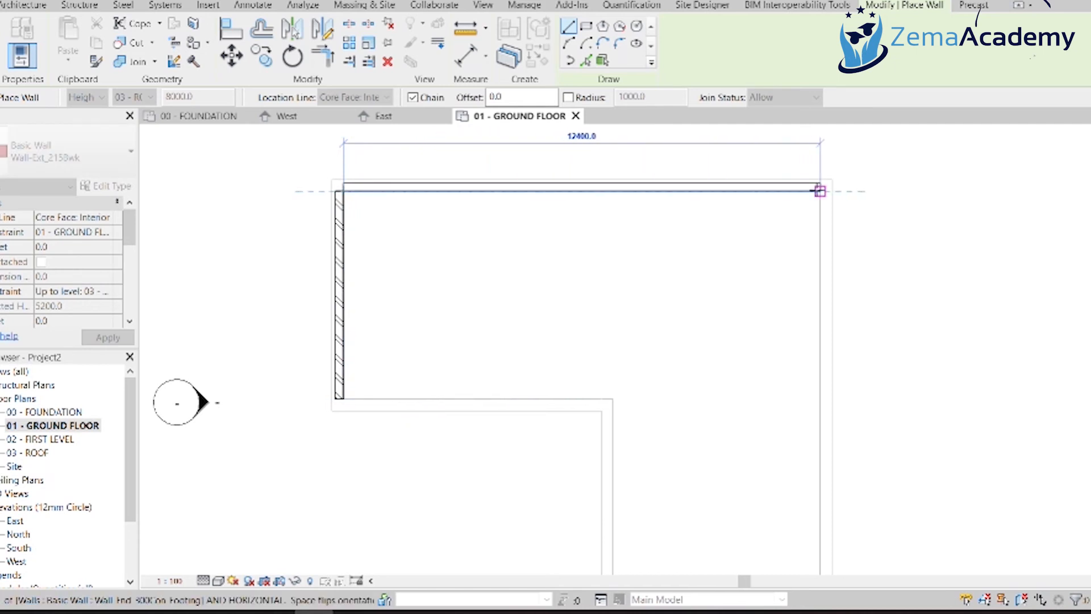
pyautogui.click(820, 191)
# Continue the brick wall chain along the remaining inner foundation corners, down, left, up and back to the start, and end the Wall command
pyautogui.scroll(-1, 804, 211)
pyautogui.moveTo(793, 223); pyautogui.dragTo(778, 180, button='middle')
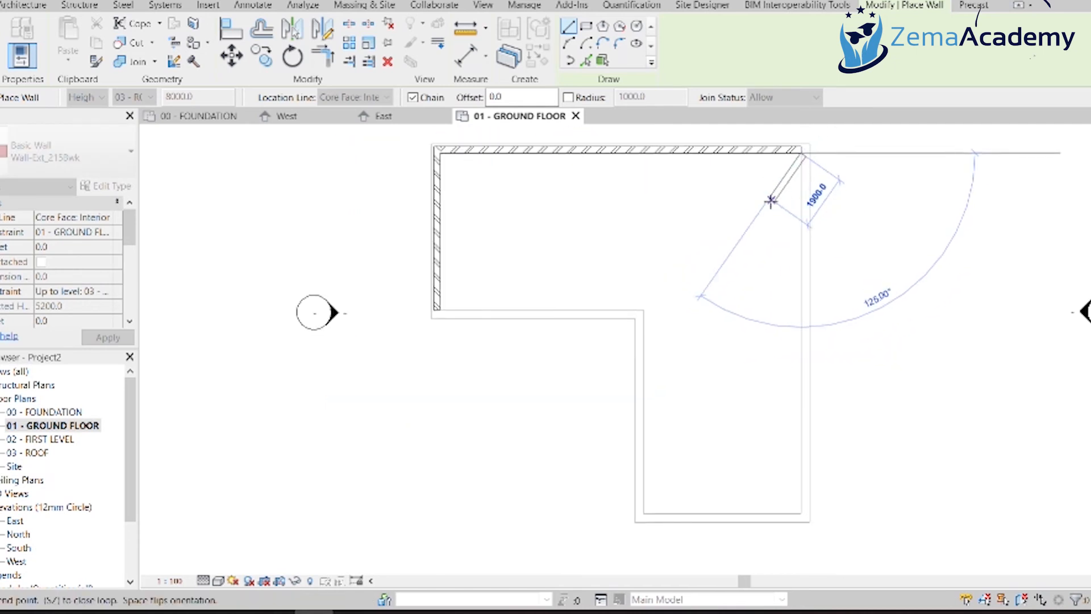
pyautogui.click(800, 514)
pyautogui.click(643, 514)
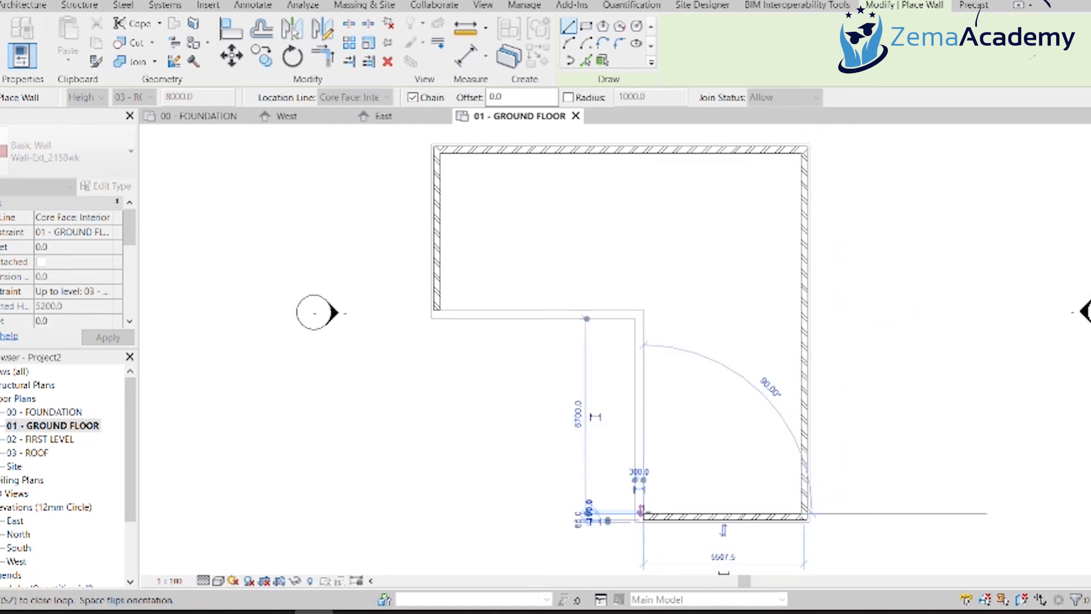
pyautogui.click(641, 302)
pyautogui.click(439, 309)
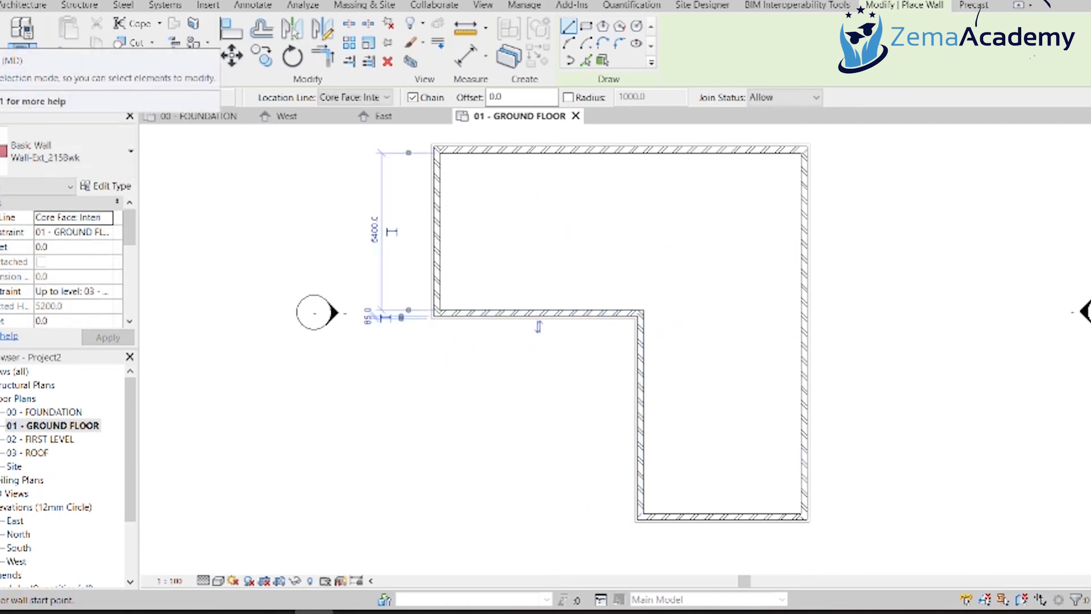
pyautogui.click(22, 31)
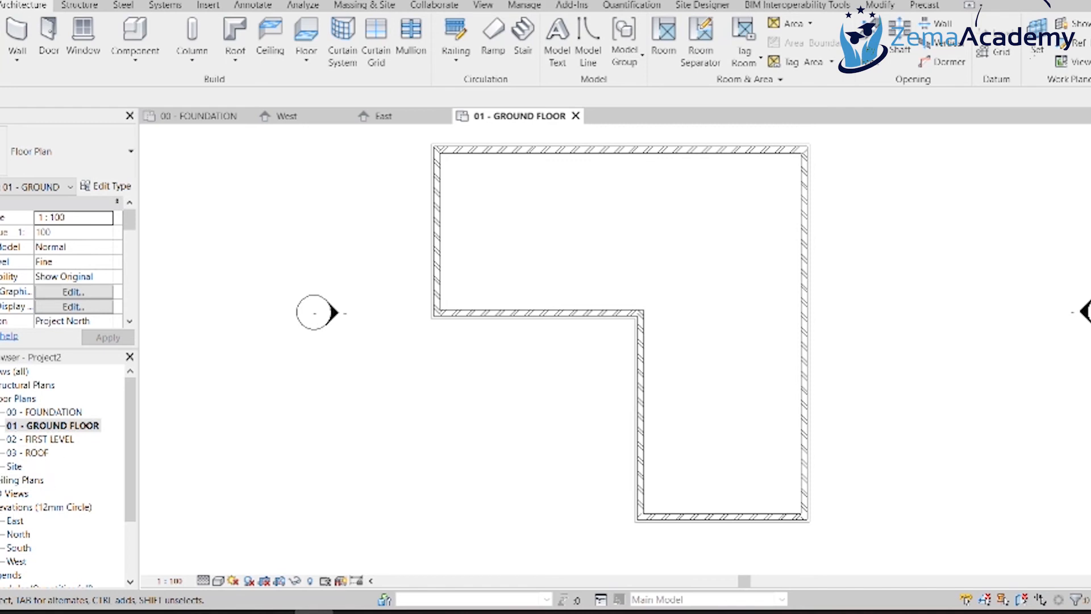
# Open the default 3D view of the model
pyautogui.click(0, 493)
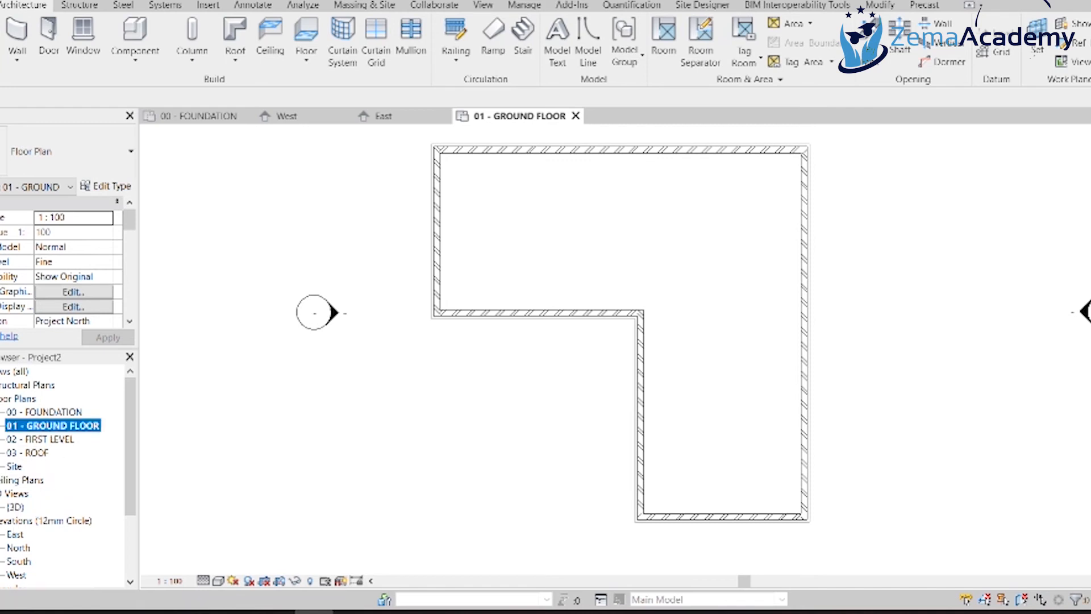
pyautogui.doubleClick(16, 506)
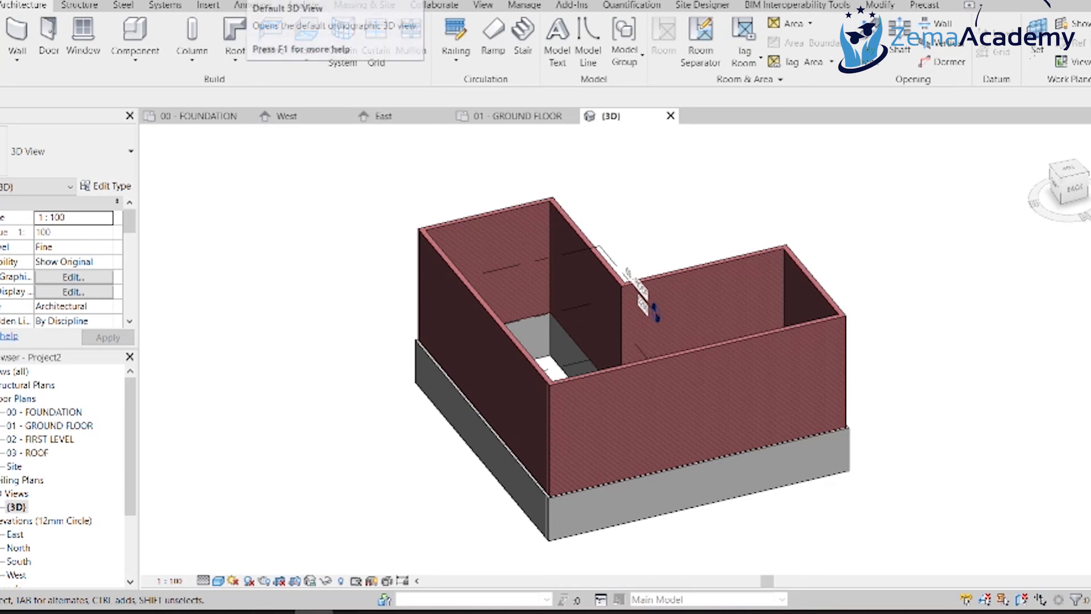
pyautogui.click(247, 1)
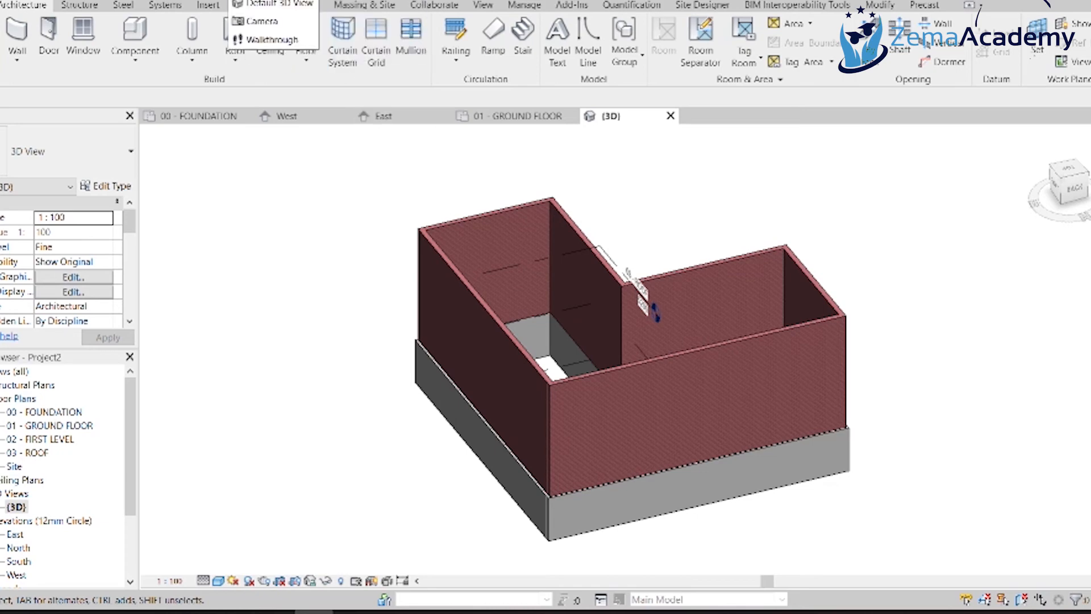
pyautogui.click(267, 5)
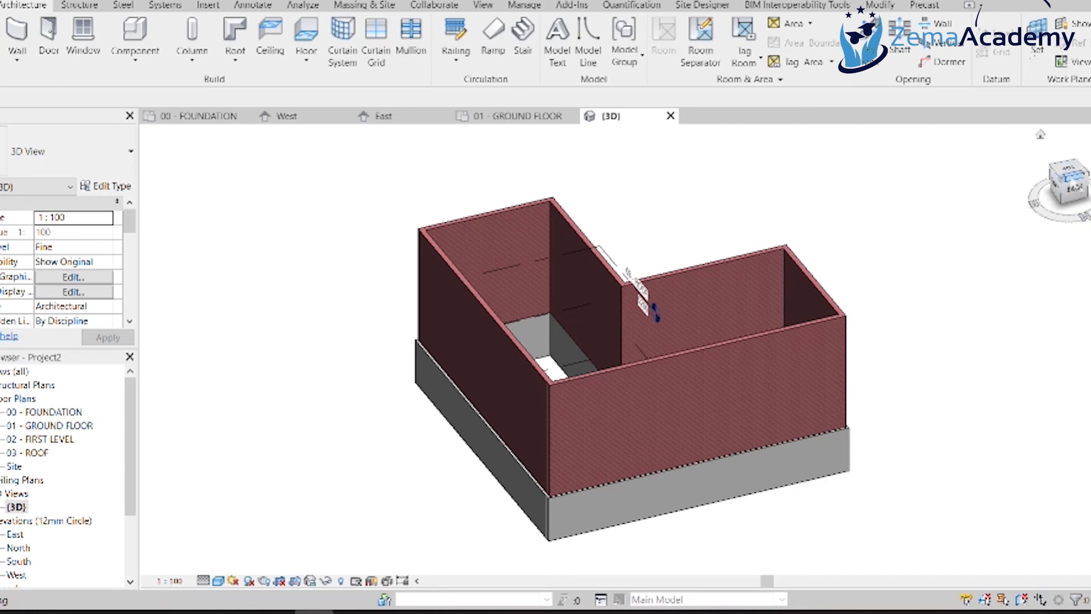
# Examine the brick walls from several sides, including how their base sits on the foundation wall at the corner
pyautogui.moveTo(1061, 179)
pyautogui.mouseDown()
pyautogui.moveTo(1036, 194)
pyautogui.moveTo(1001, 182)
pyautogui.moveTo(980, 147)
pyautogui.moveTo(927, 573)
pyautogui.mouseUp()
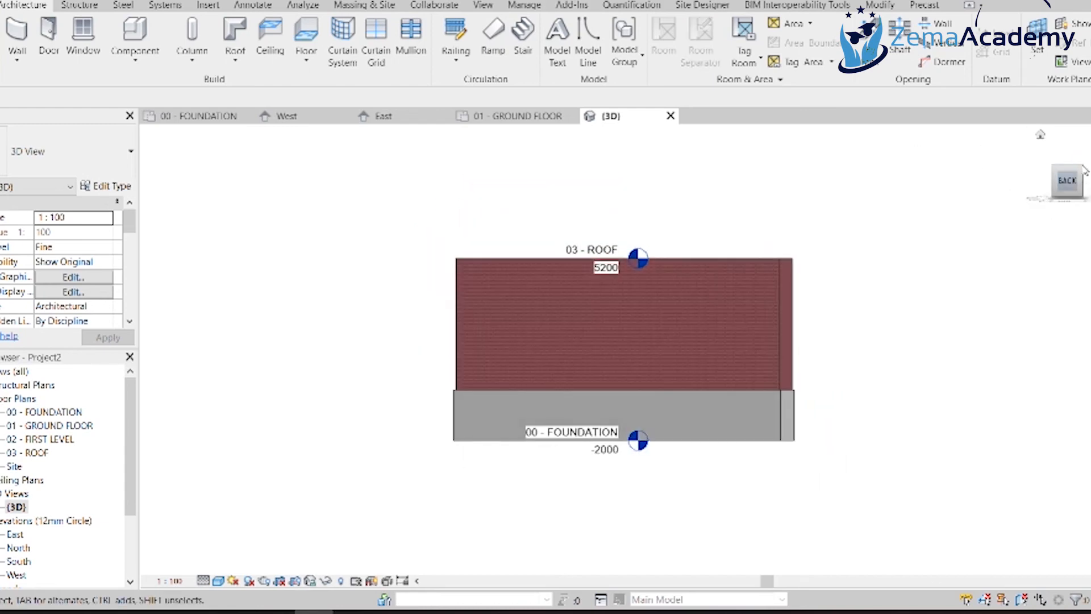
pyautogui.moveTo(1073, 174); pyautogui.dragTo(999, 206)
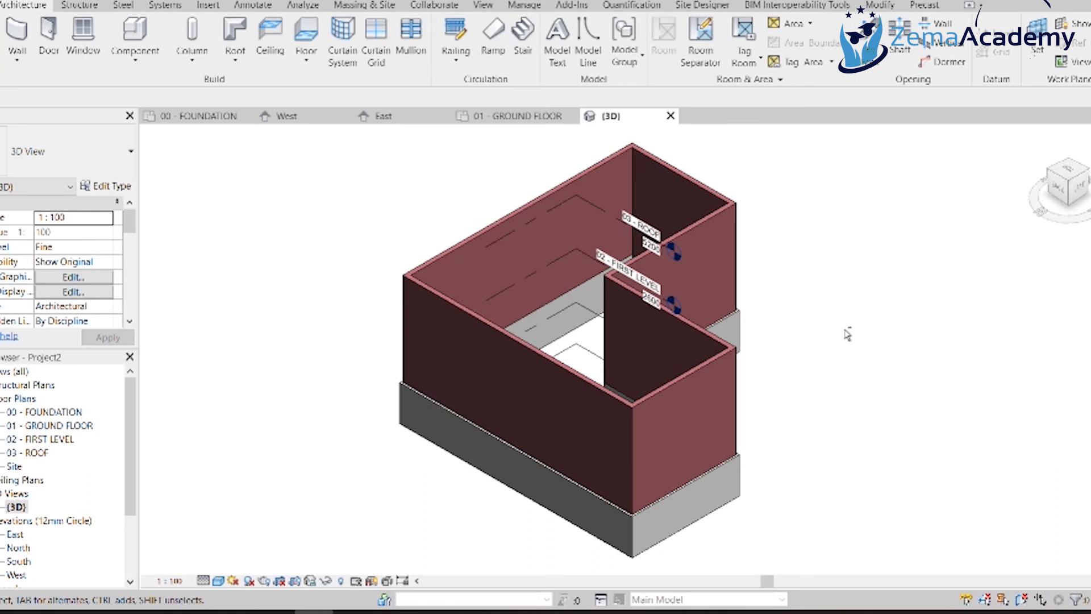
pyautogui.keyDown('shift'); pyautogui.moveTo(847, 334); pyautogui.dragTo(571, 437, button='middle'); pyautogui.keyUp('shift')
pyautogui.scroll(8, 526, 418)
pyautogui.keyDown('shift'); pyautogui.moveTo(526, 491); pyautogui.dragTo(506, 375, button='middle'); pyautogui.keyUp('shift')
pyautogui.scroll(-8, 565, 288)
pyautogui.scroll(8, 506, 375)
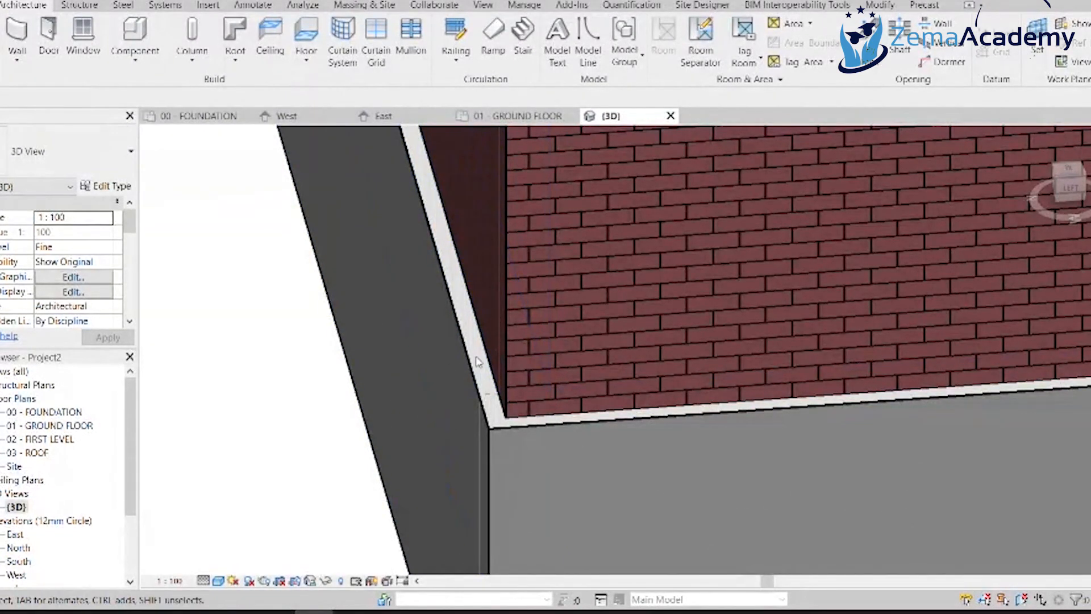
pyautogui.scroll(-8, 493, 353)
pyautogui.keyDown('shift'); pyautogui.moveTo(492, 377); pyautogui.dragTo(669, 281, button='middle'); pyautogui.keyUp('shift')
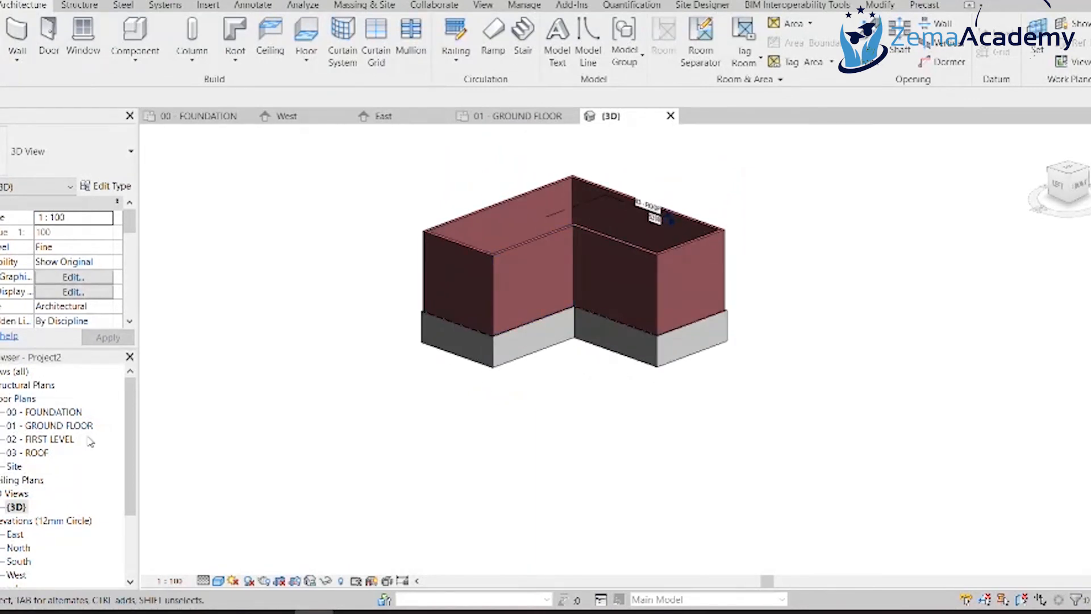
# Return to the 01 - GROUND FLOOR plan and shift the leftmost brick wall inward, clear of the foundation wall
pyautogui.doubleClick(57, 425)
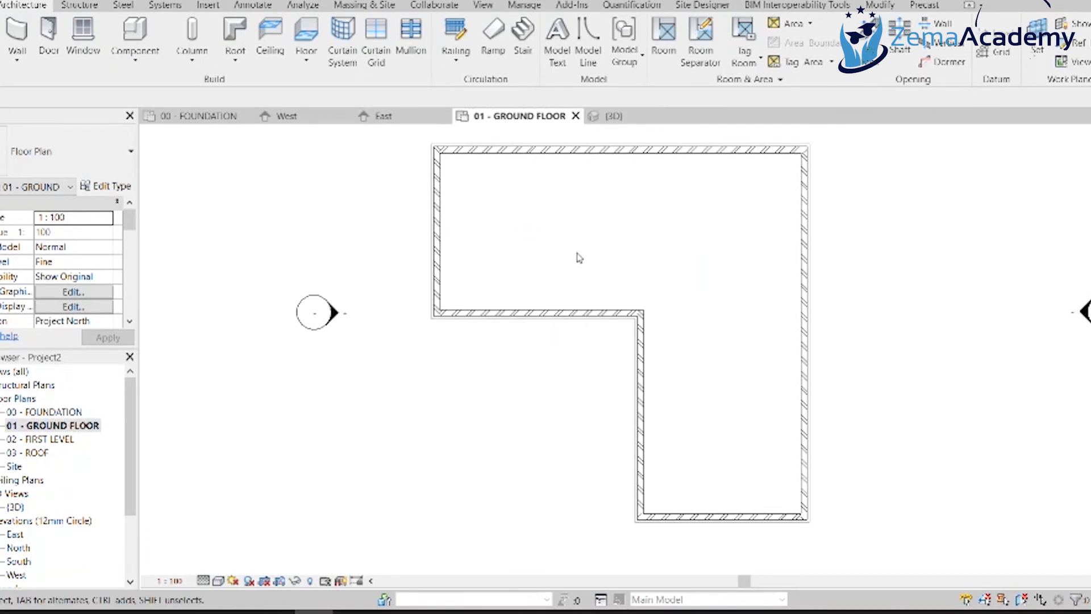
pyautogui.scroll(4, 419, 255)
pyautogui.moveTo(607, 304); pyautogui.dragTo(588, 528, button='middle')
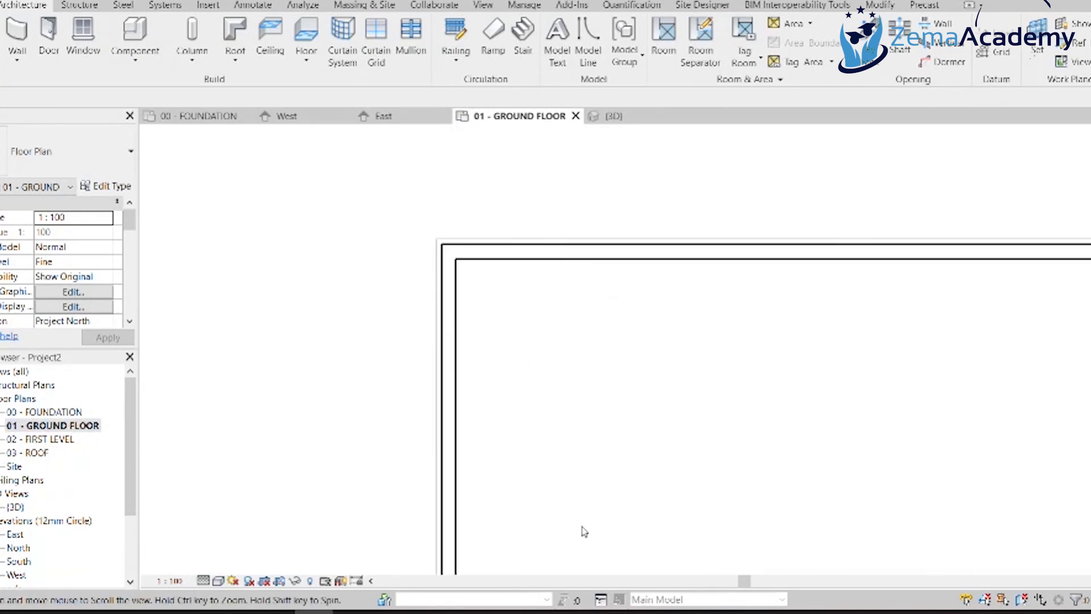
pyautogui.click(446, 454)
pyautogui.scroll(5, 453, 462)
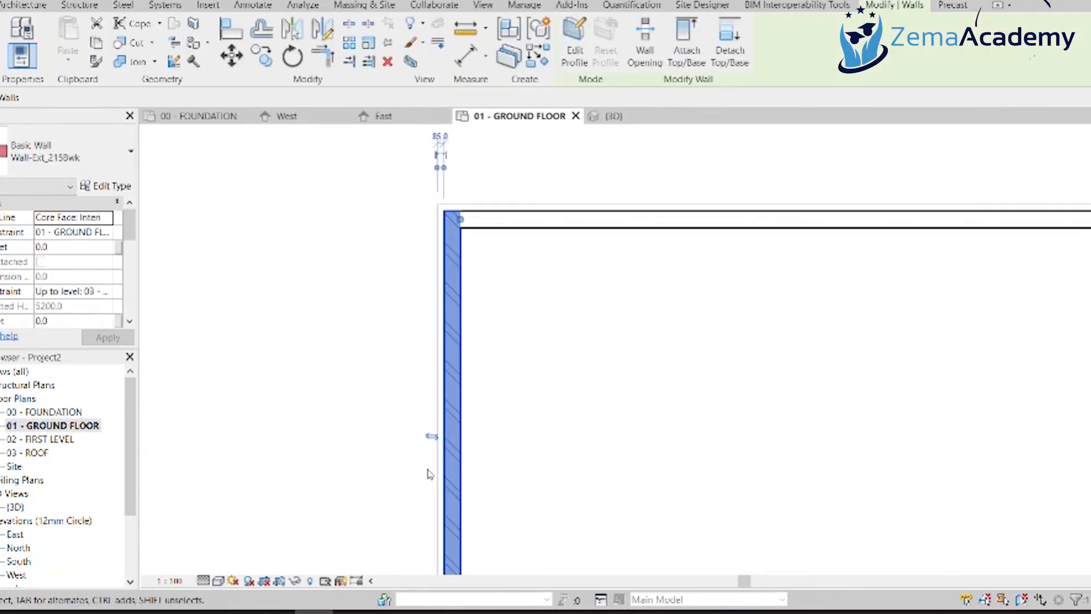
pyautogui.moveTo(459, 462); pyautogui.dragTo(537, 465)
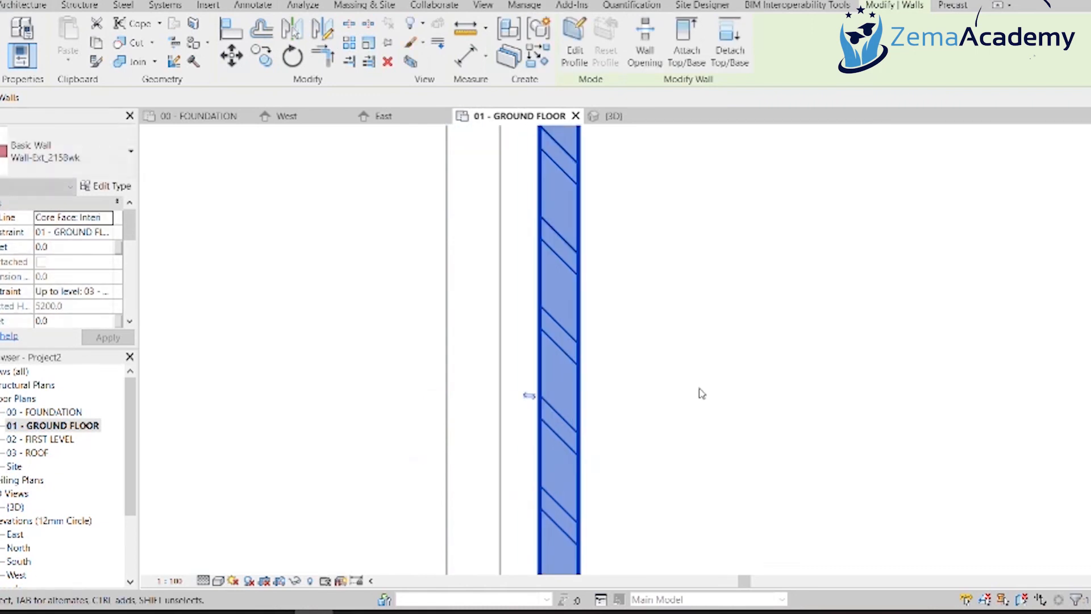
# Move the leftmost brick wall back until its outer face meets the foundation wall's inner face, and deselect it
pyautogui.scroll(-3, 701, 401)
pyautogui.scroll(2, 644, 430)
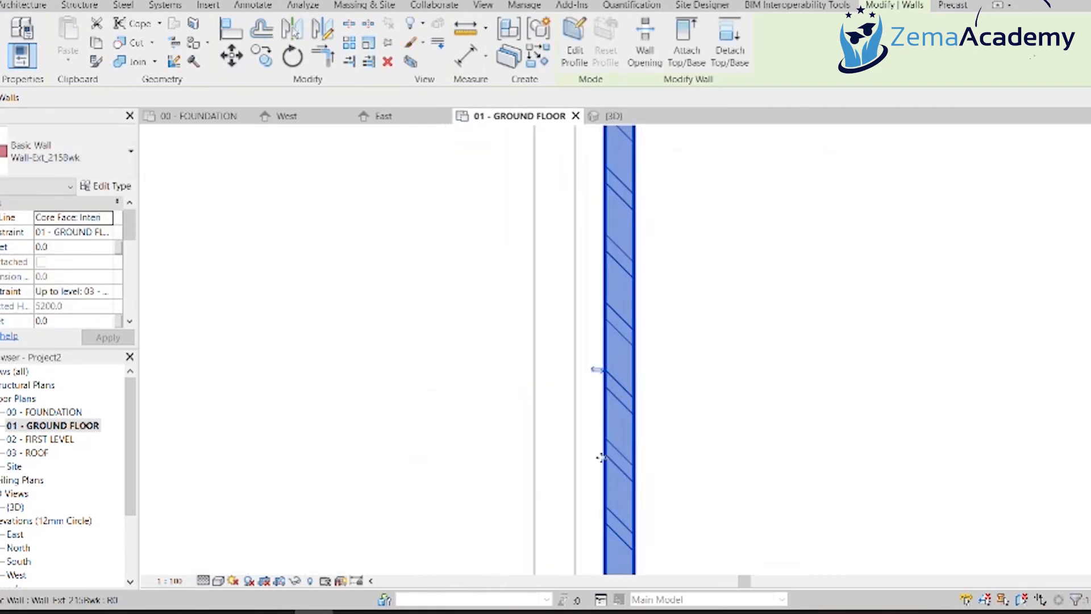
pyautogui.moveTo(602, 457); pyautogui.dragTo(574, 457)
pyautogui.click(727, 393)
pyautogui.scroll(-5, 722, 394)
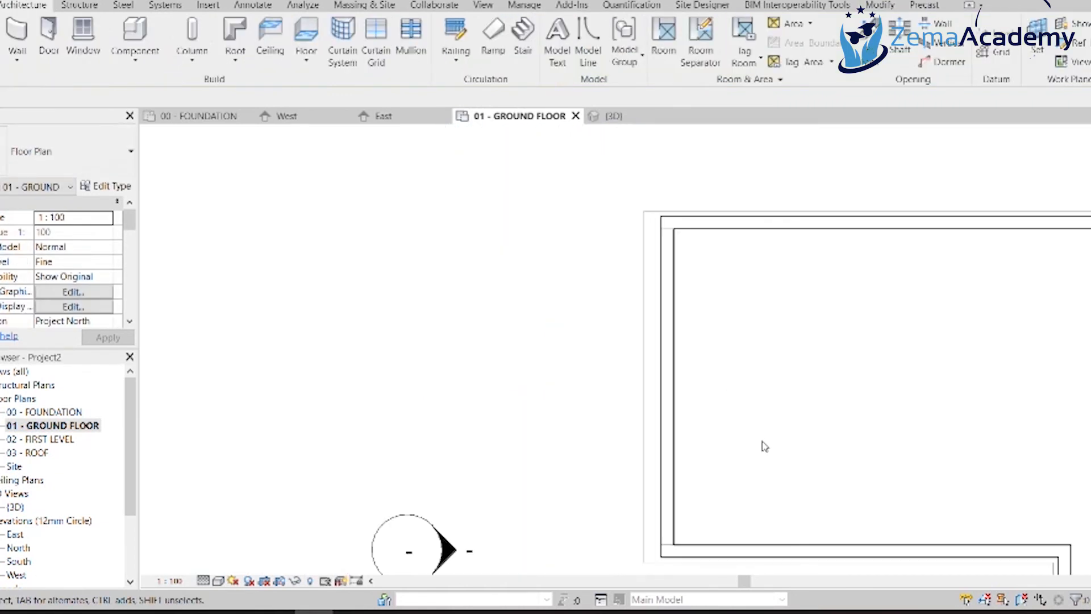
# Shift the leftmost brick wall outward, completely beyond the outer face of the foundation wall
pyautogui.moveTo(752, 445); pyautogui.dragTo(490, 348, button='middle')
pyautogui.scroll(-1, 507, 362)
pyautogui.scroll(-2, 510, 366)
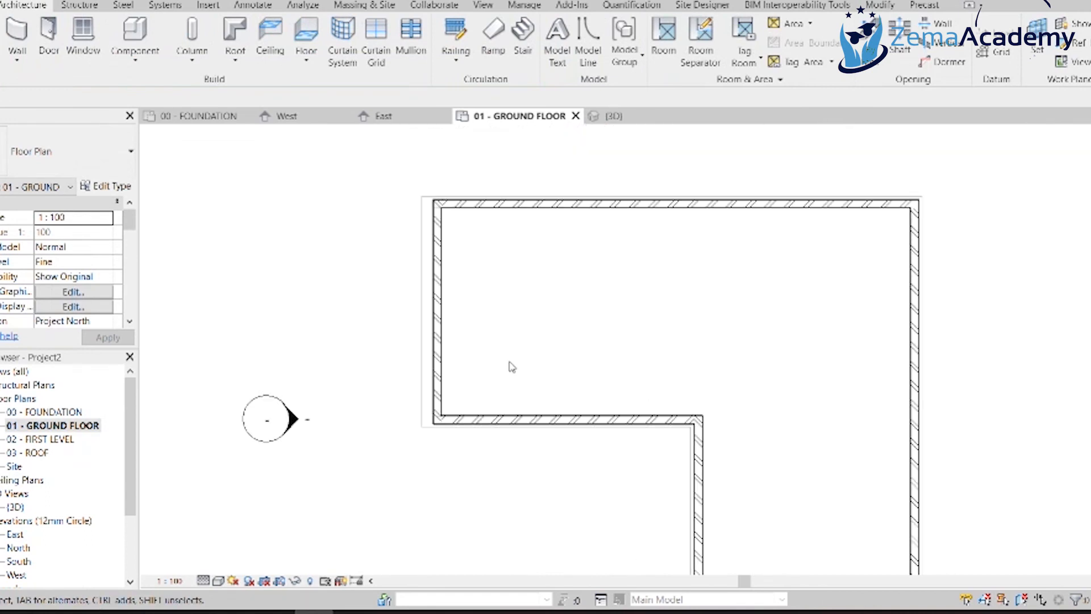
pyautogui.moveTo(692, 426); pyautogui.dragTo(670, 374, button='middle')
pyautogui.scroll(-1, 672, 370)
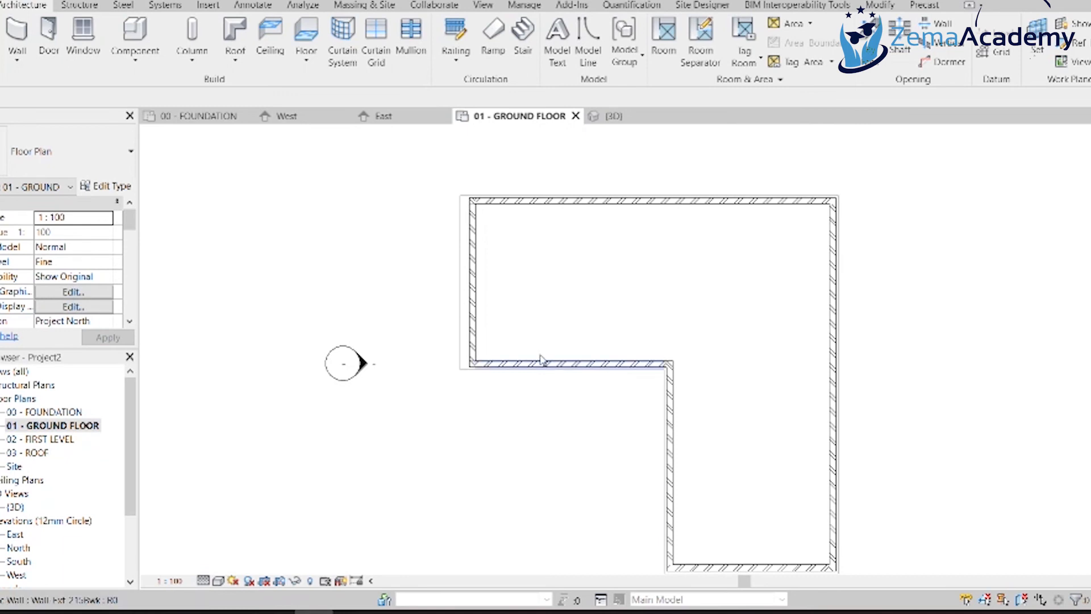
pyautogui.scroll(4, 491, 310)
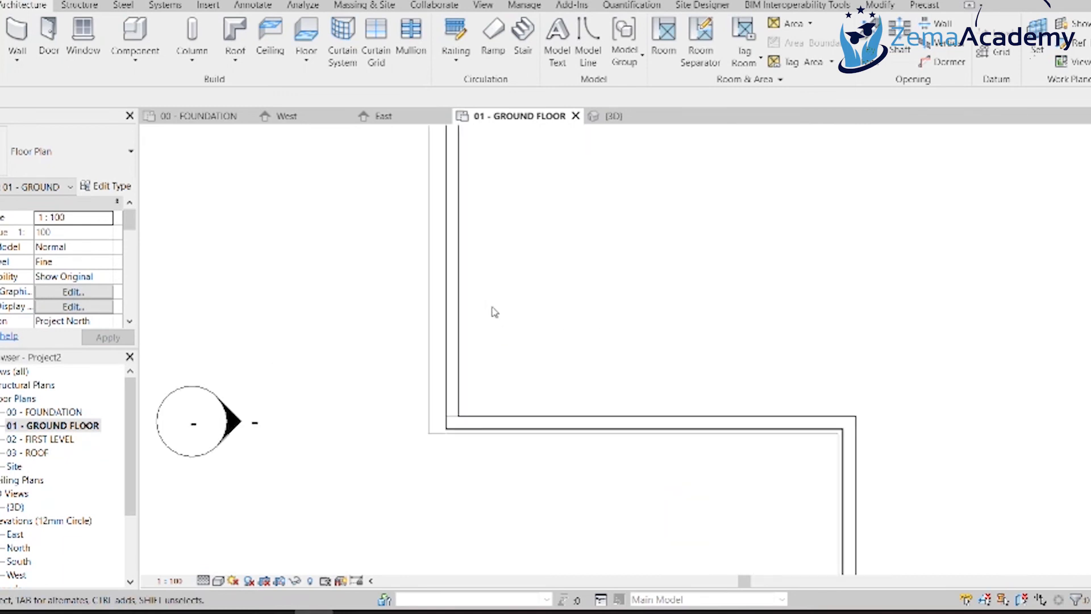
pyautogui.click(450, 327)
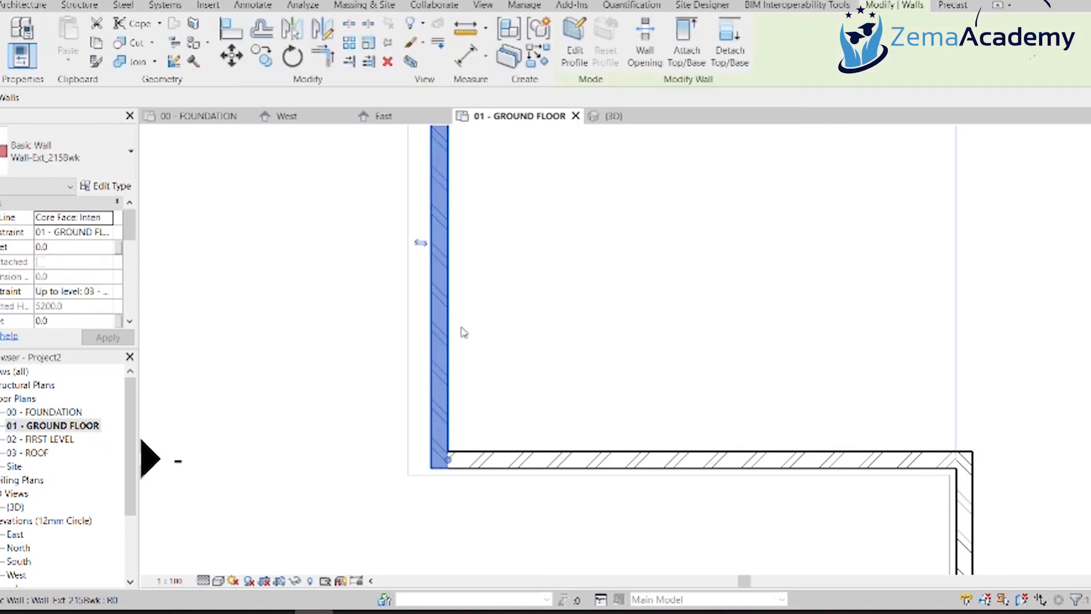
pyautogui.scroll(2, 477, 272)
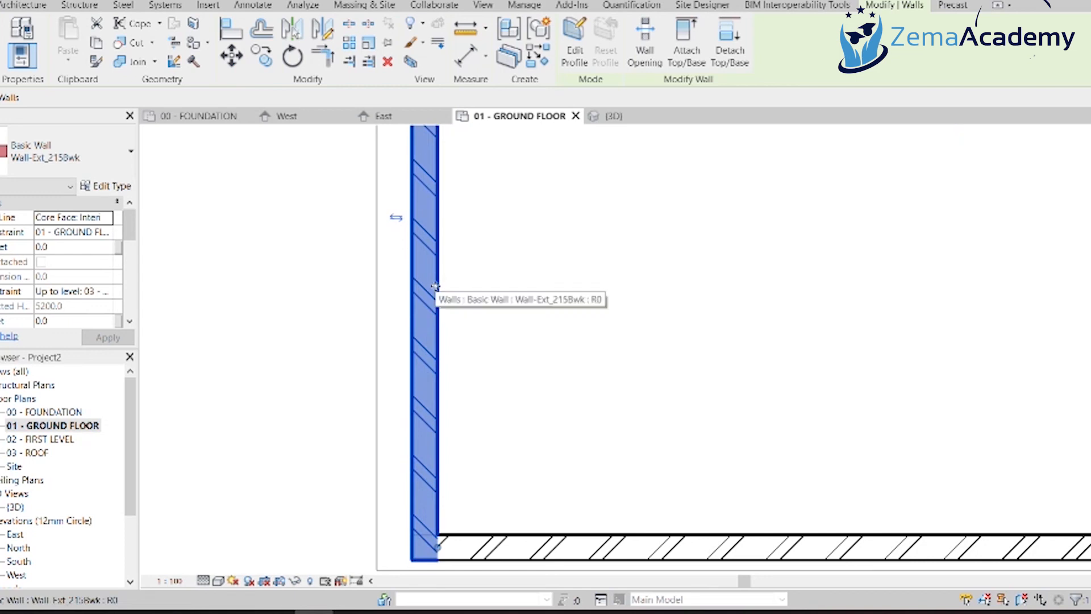
pyautogui.moveTo(423, 291); pyautogui.dragTo(341, 295)
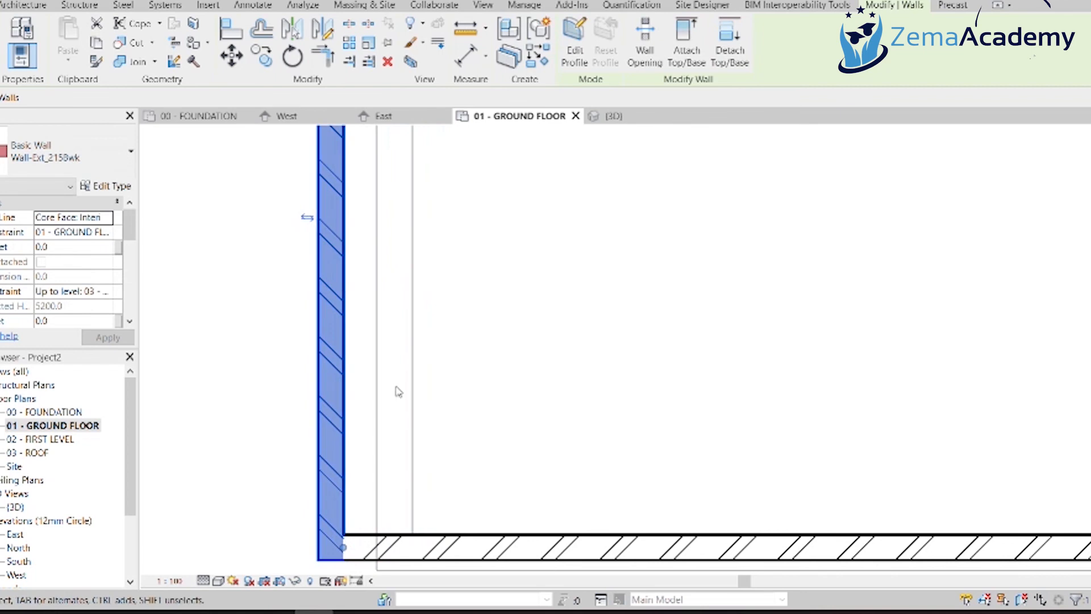
# Move the leftmost brick wall back until its inner face aligns with the foundation wall's inner face, and deselect it
pyautogui.scroll(1, 400, 396)
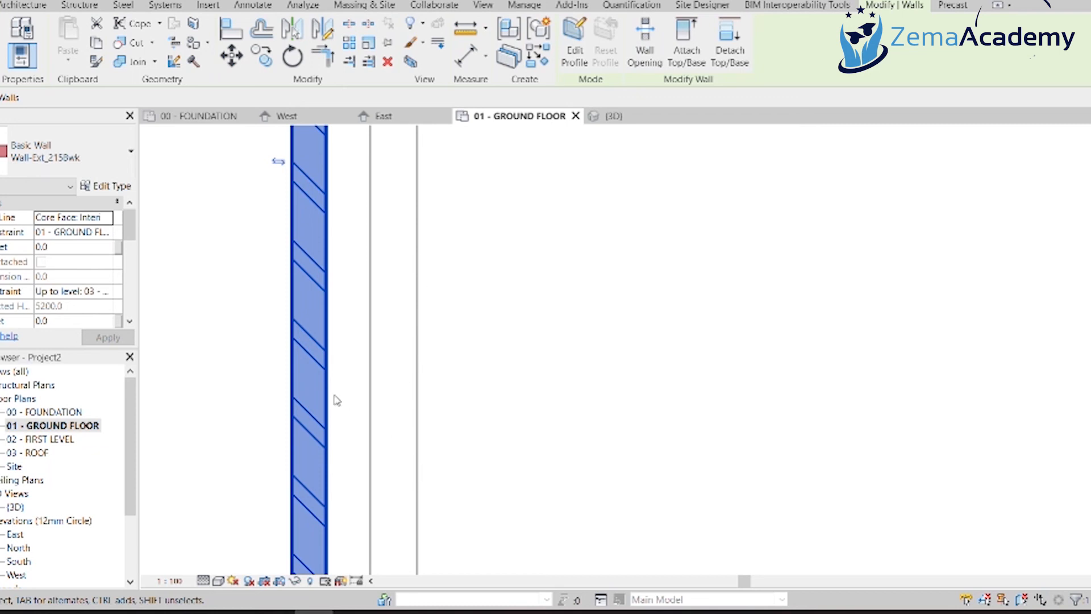
pyautogui.moveTo(340, 392); pyautogui.dragTo(419, 415)
pyautogui.scroll(-4, 688, 357)
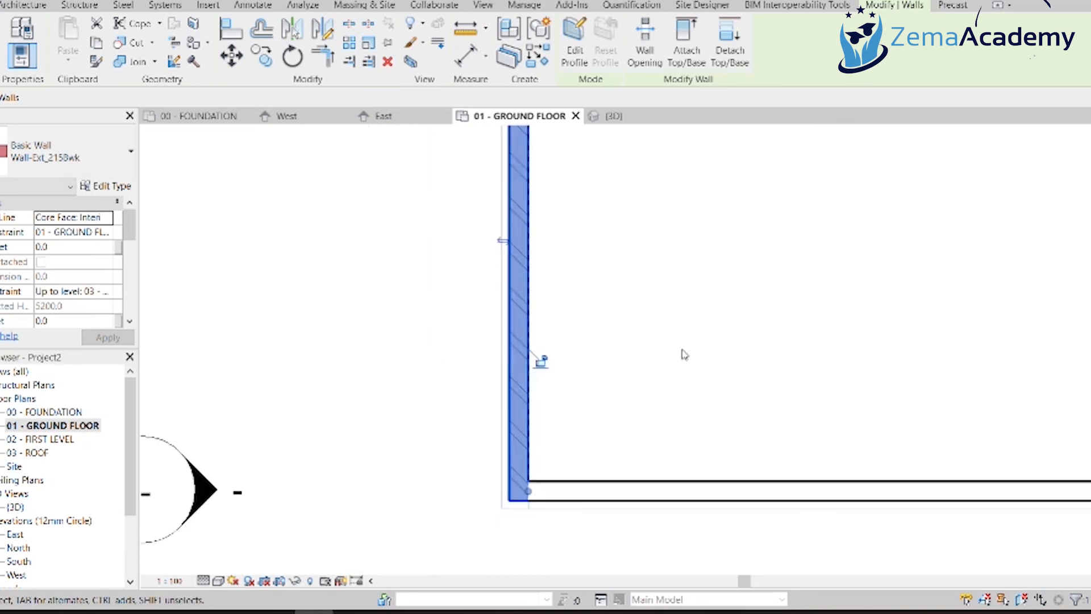
pyautogui.moveTo(850, 372); pyautogui.dragTo(591, 324, button='middle')
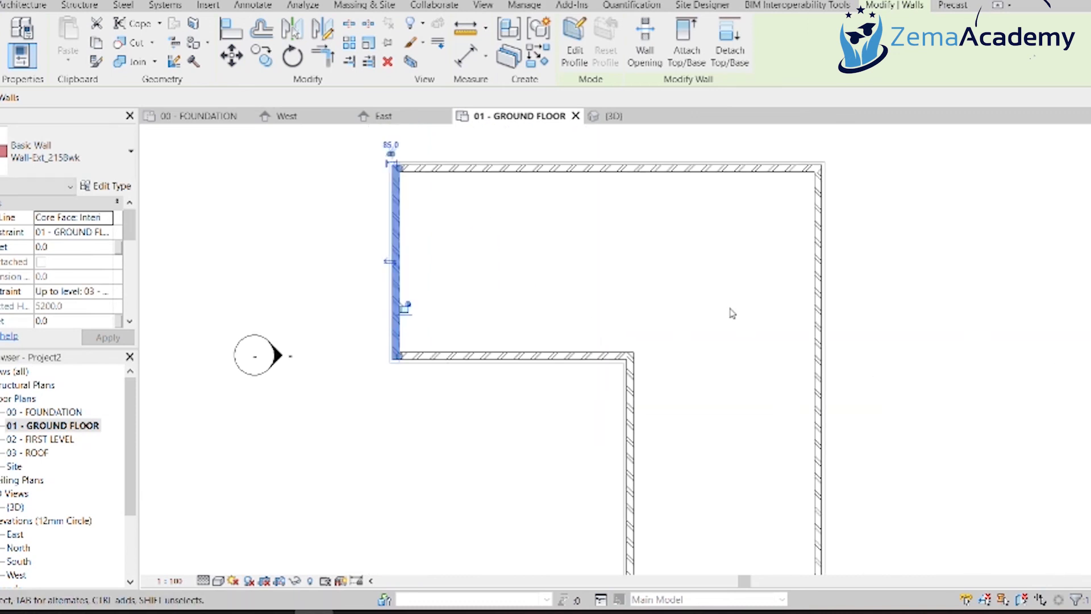
pyautogui.click(711, 308)
pyautogui.scroll(-1, 710, 308)
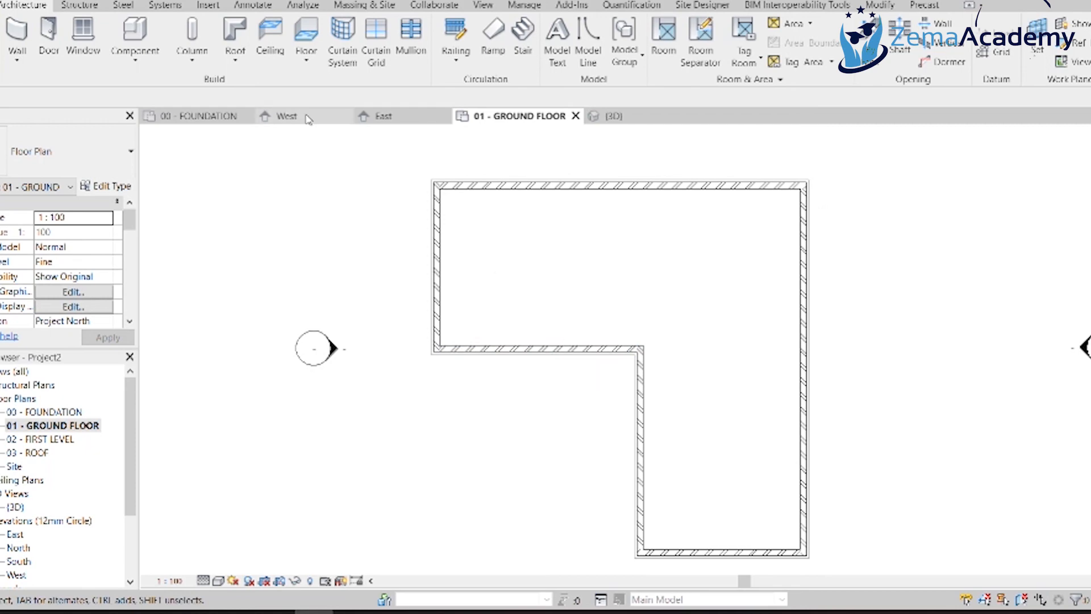
# Examine the brick and foundation walls from below in the default 3D view, and check them against the levels in the East elevation
pyautogui.click(239, 1)
pyautogui.scroll(4, 570, 289)
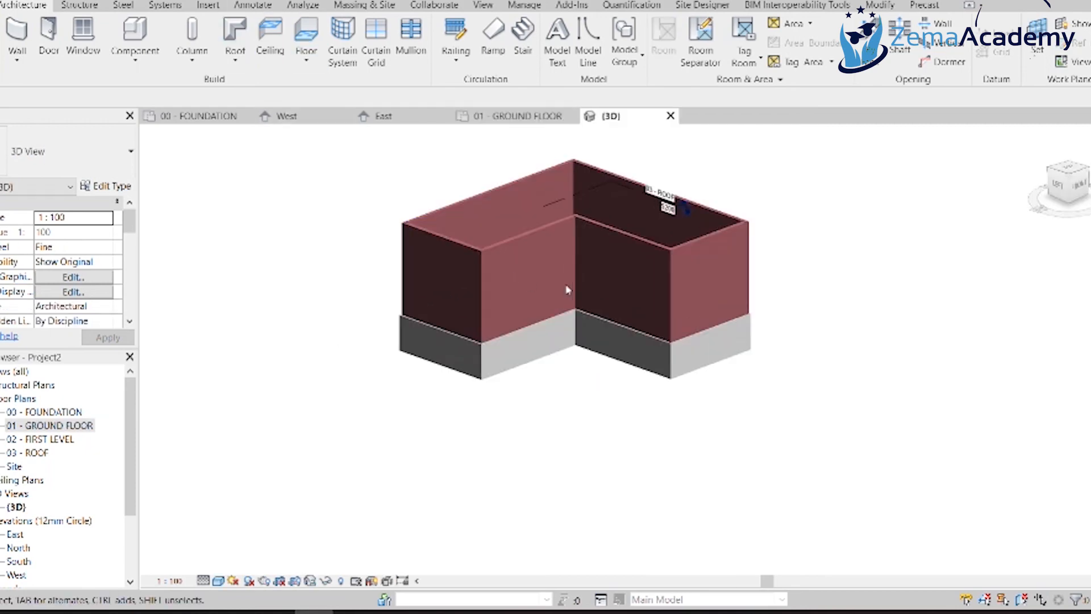
pyautogui.moveTo(567, 317)
pyautogui.keyDown('shift'); pyautogui.mouseDown(button='middle')
pyautogui.moveTo(532, 288)
pyautogui.moveTo(534, 318)
pyautogui.mouseUp(button='middle'); pyautogui.keyUp('shift')
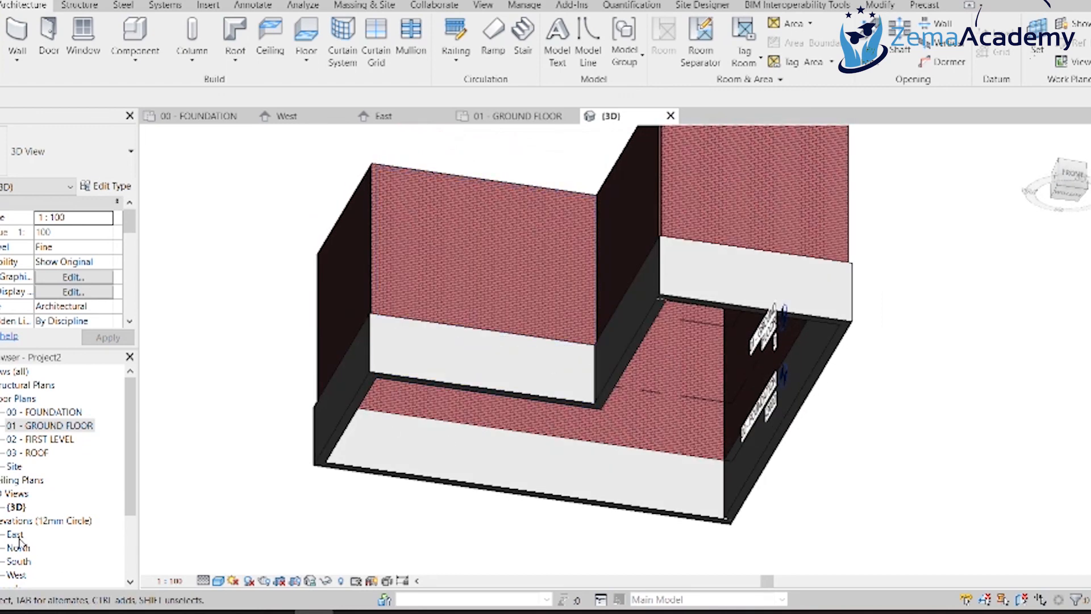
pyautogui.doubleClick(17, 535)
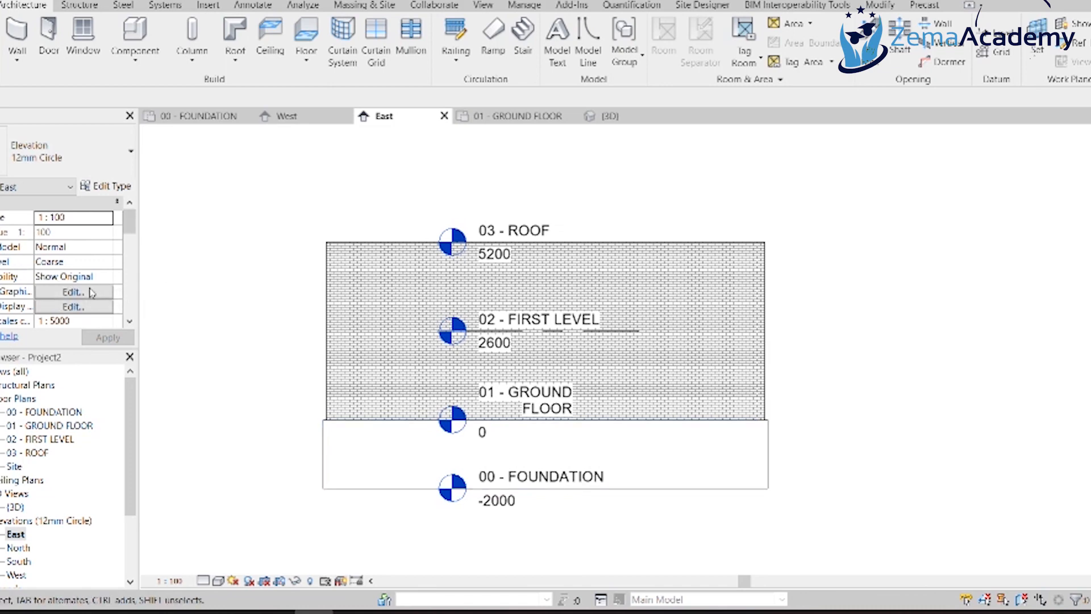
# Return to the 3D view and review the short end foundation wall's top constraint options and base offset, leaving its values as they are
pyautogui.click(282, 2)
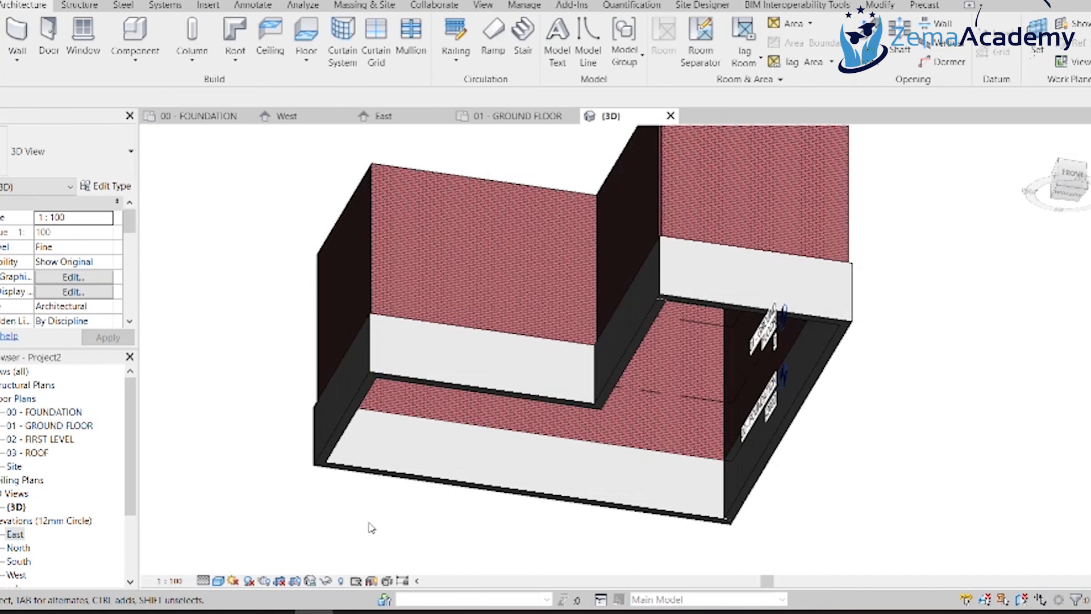
pyautogui.click(336, 430)
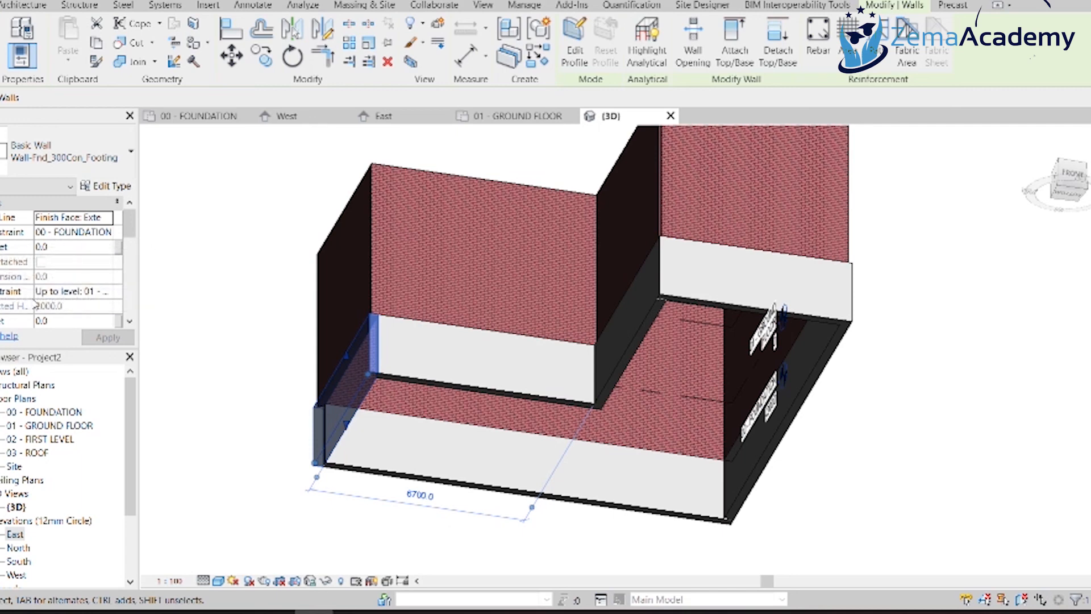
pyautogui.click(68, 292)
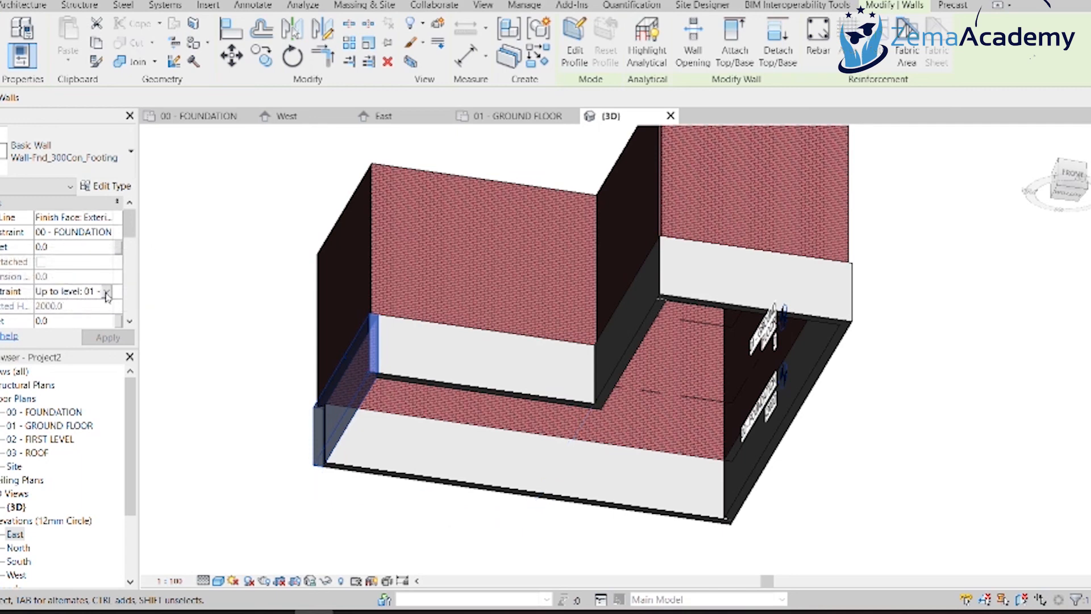
pyautogui.click(106, 292)
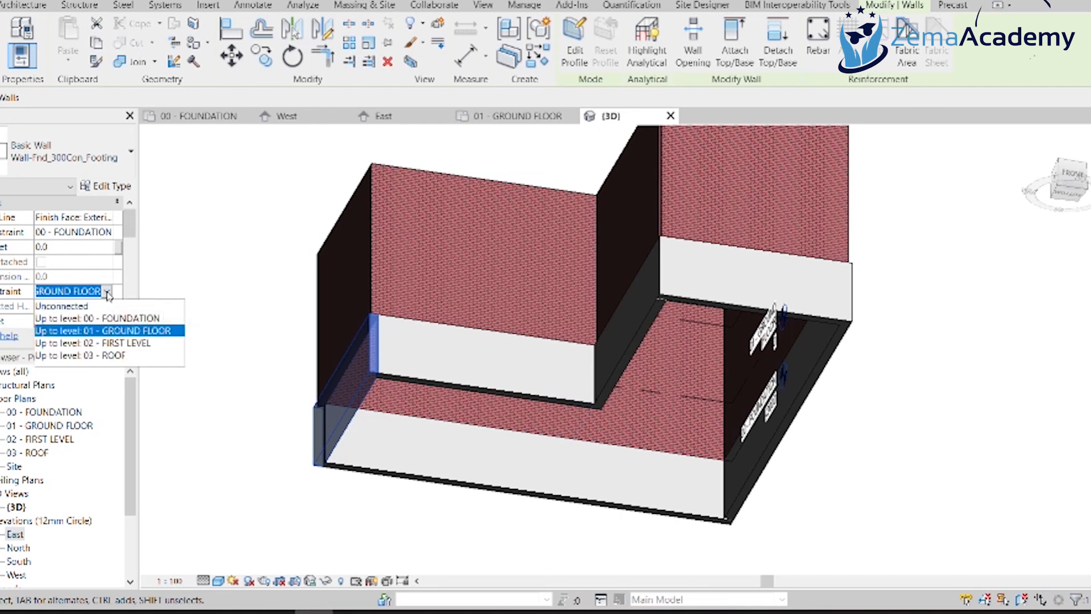
pyautogui.click(108, 293)
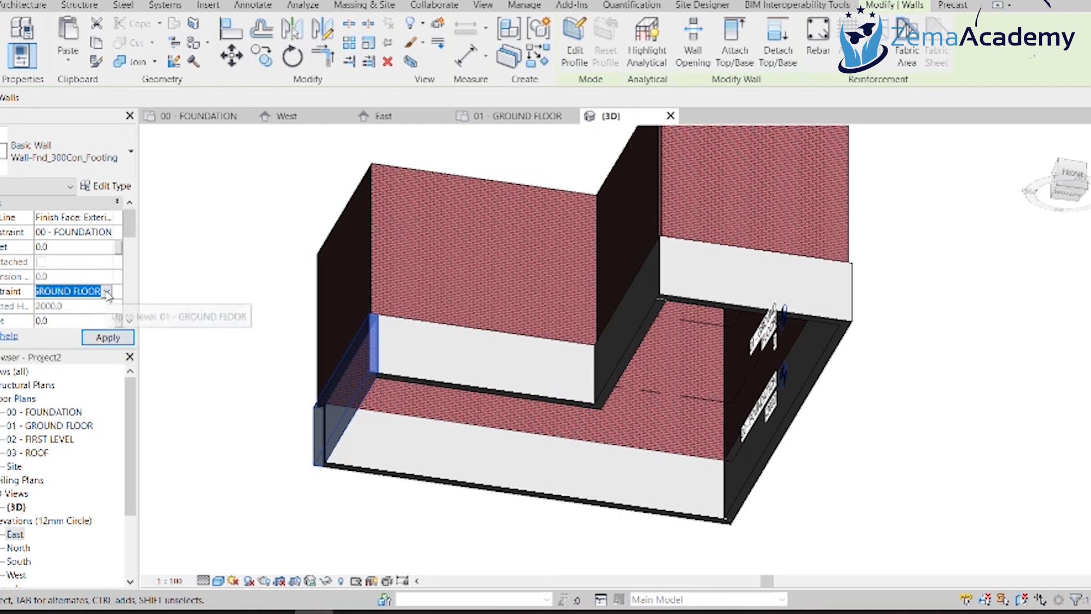
pyautogui.click(67, 247)
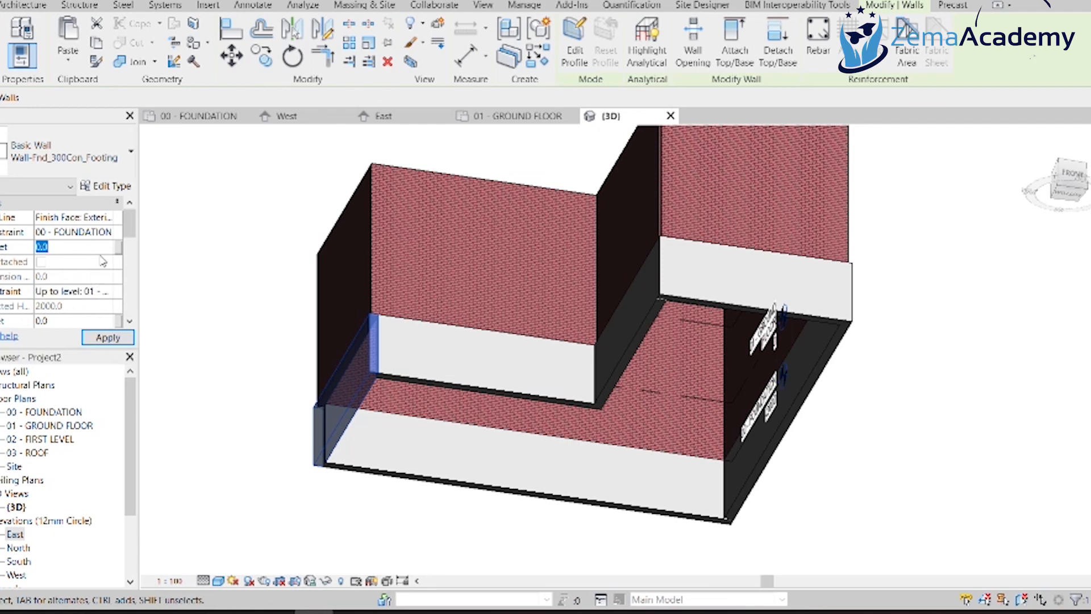
pyautogui.click(330, 384)
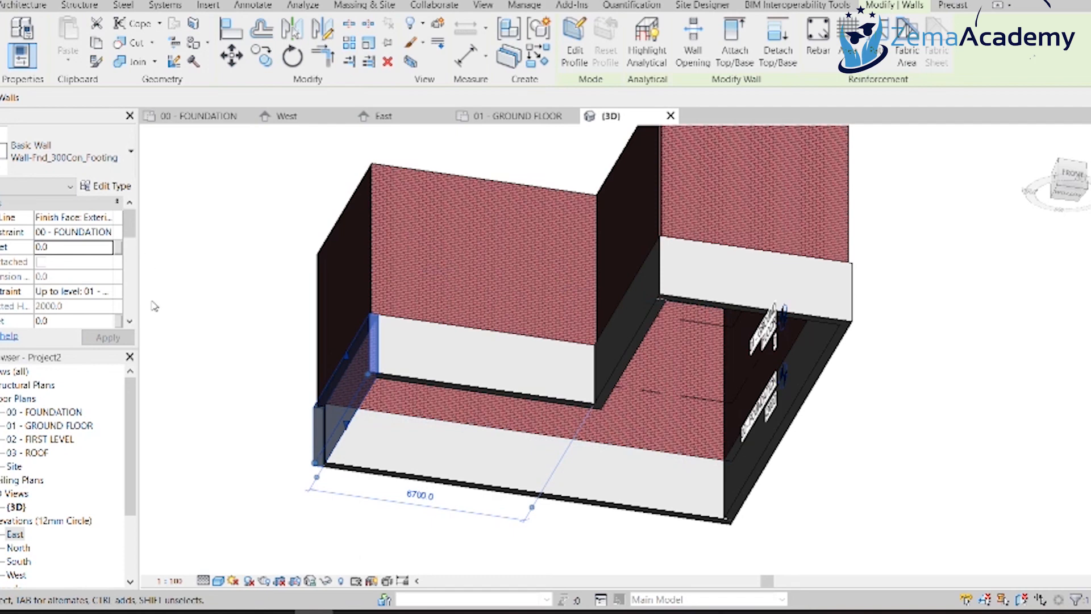
pyautogui.click(252, 301)
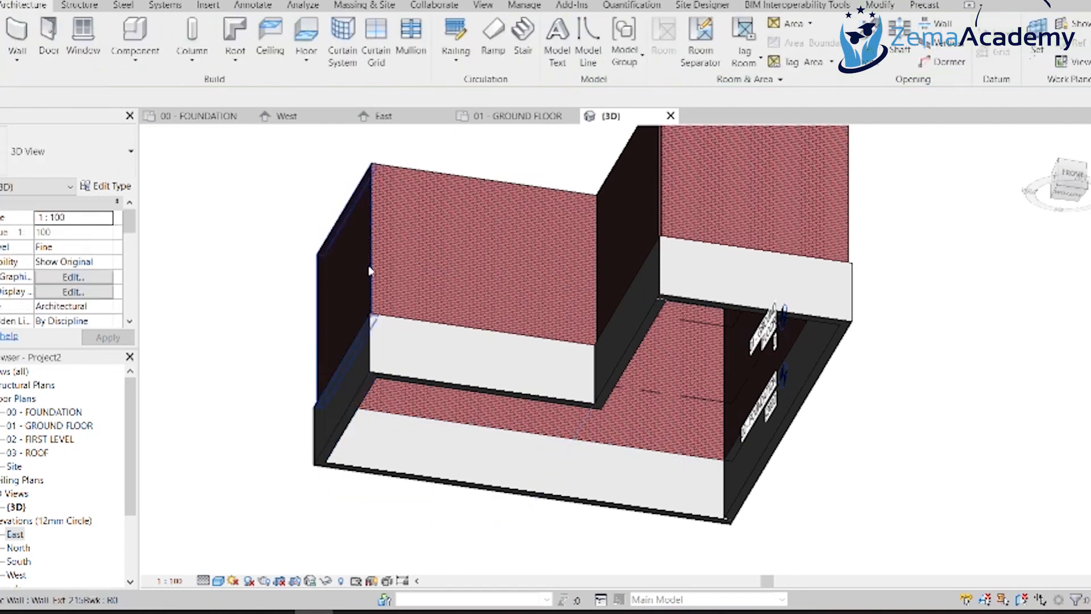
# View the model from above and compare the level constraints of the short end brick wall and the foundation wall beneath it
pyautogui.keyDown('shift'); pyautogui.moveTo(470, 293); pyautogui.dragTo(440, 349, button='middle'); pyautogui.keyUp('shift')
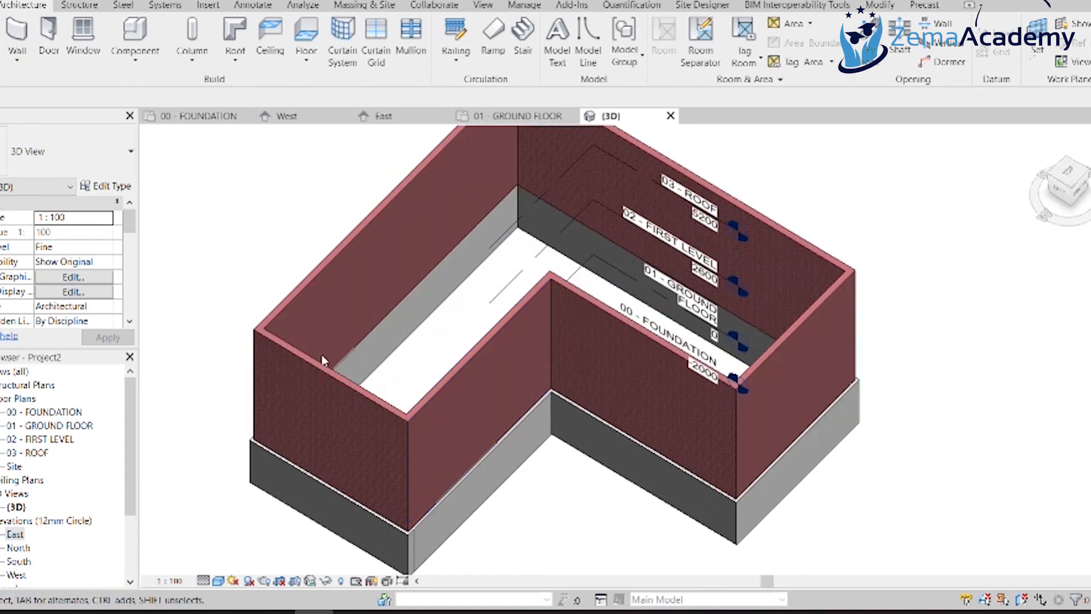
pyautogui.click(303, 362)
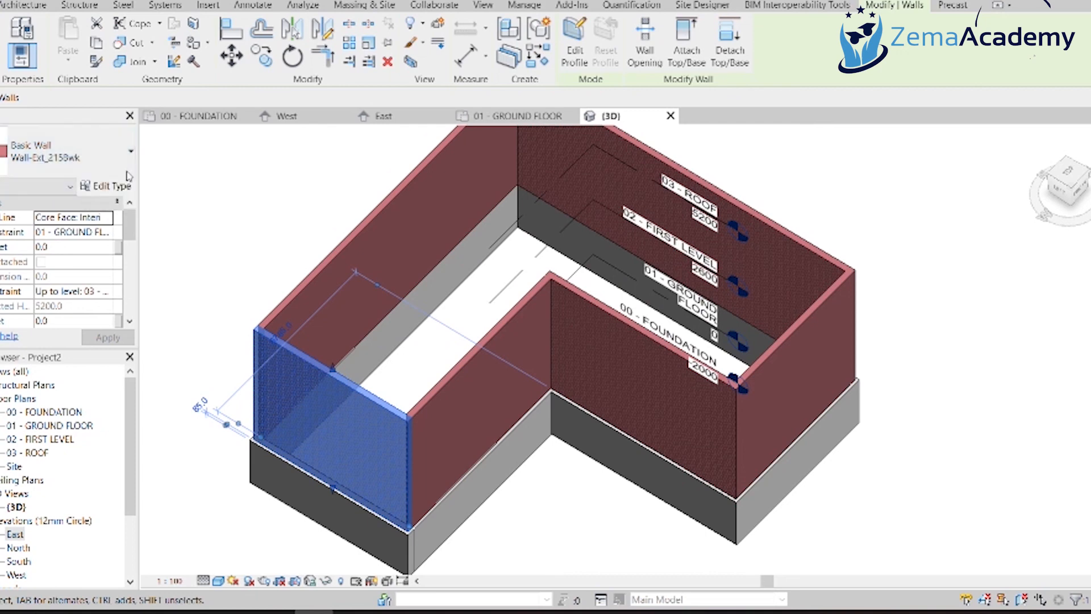
pyautogui.press('Escape')
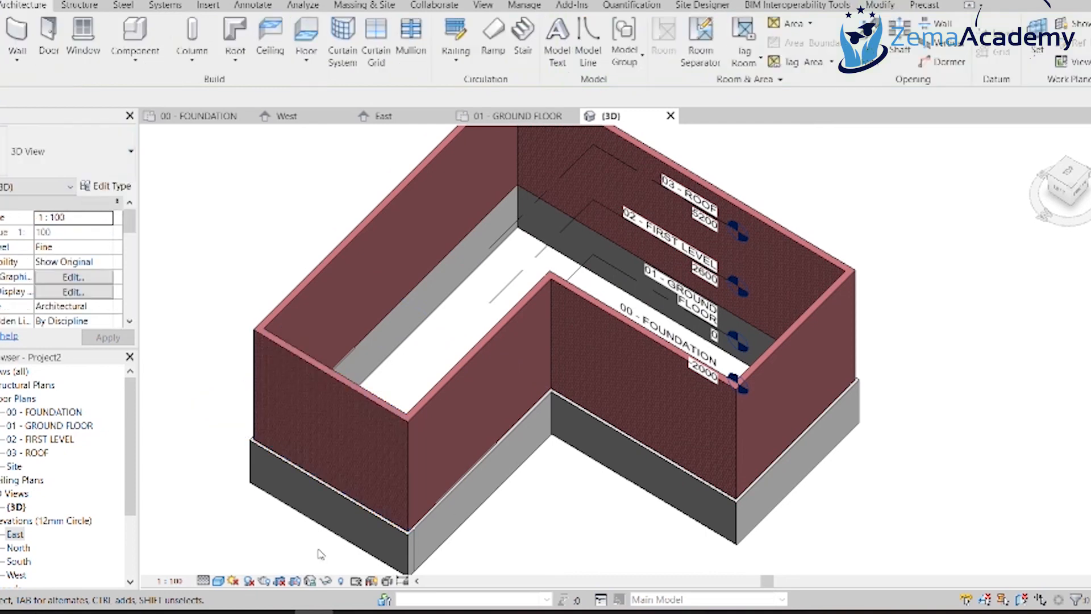
pyautogui.click(309, 522)
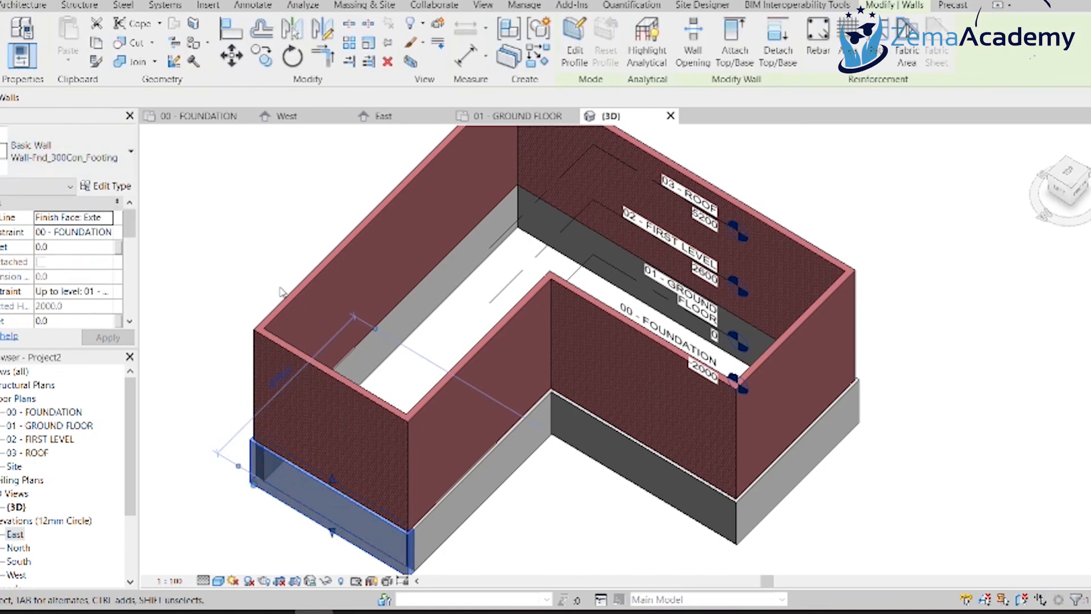
pyautogui.scroll(-1, 670, 400)
pyautogui.keyDown('shift'); pyautogui.moveTo(674, 402); pyautogui.dragTo(606, 305, button='middle'); pyautogui.keyUp('shift')
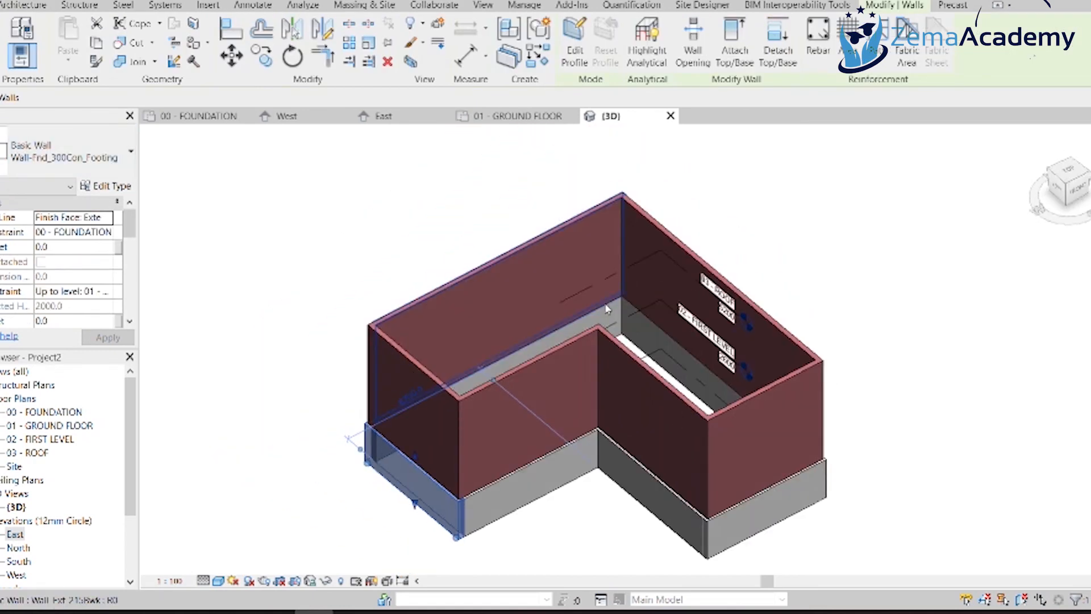